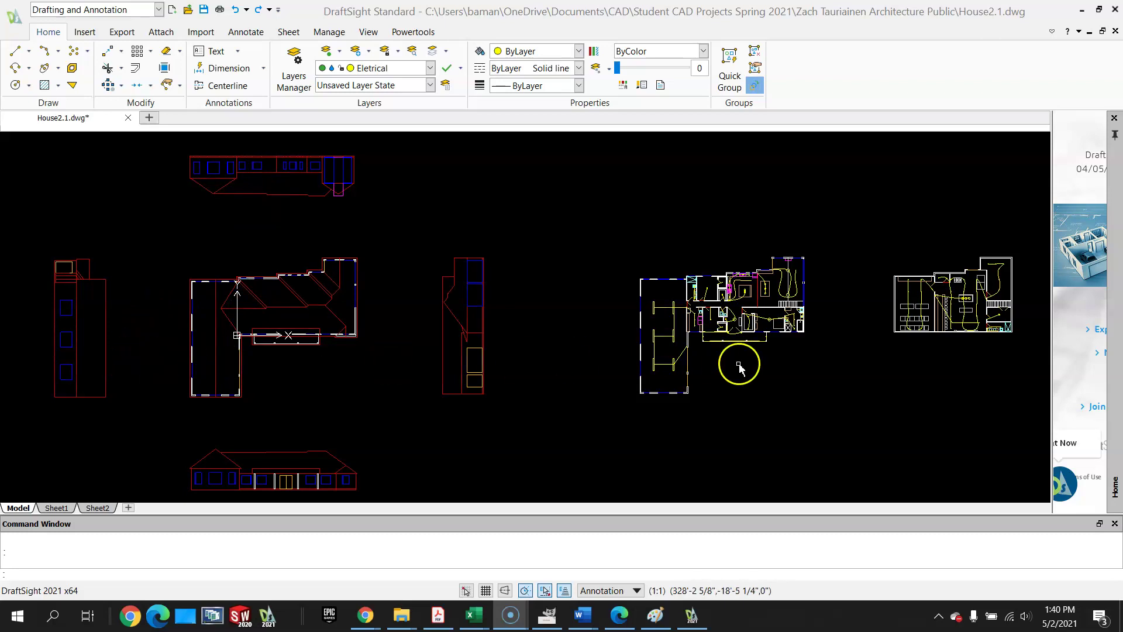
- Turn off the Eletrical layer to hide the yellow wiring, accepting the hidden-layer warning
scroll(767, 328, up, 4)
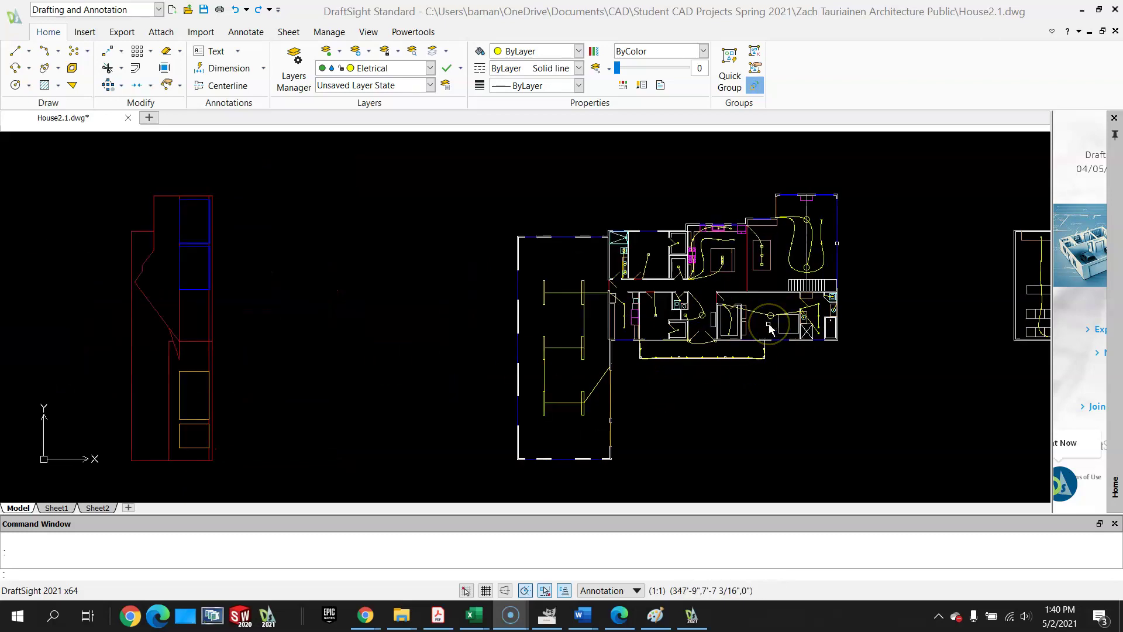
middle_drag(769, 329, 626, 322)
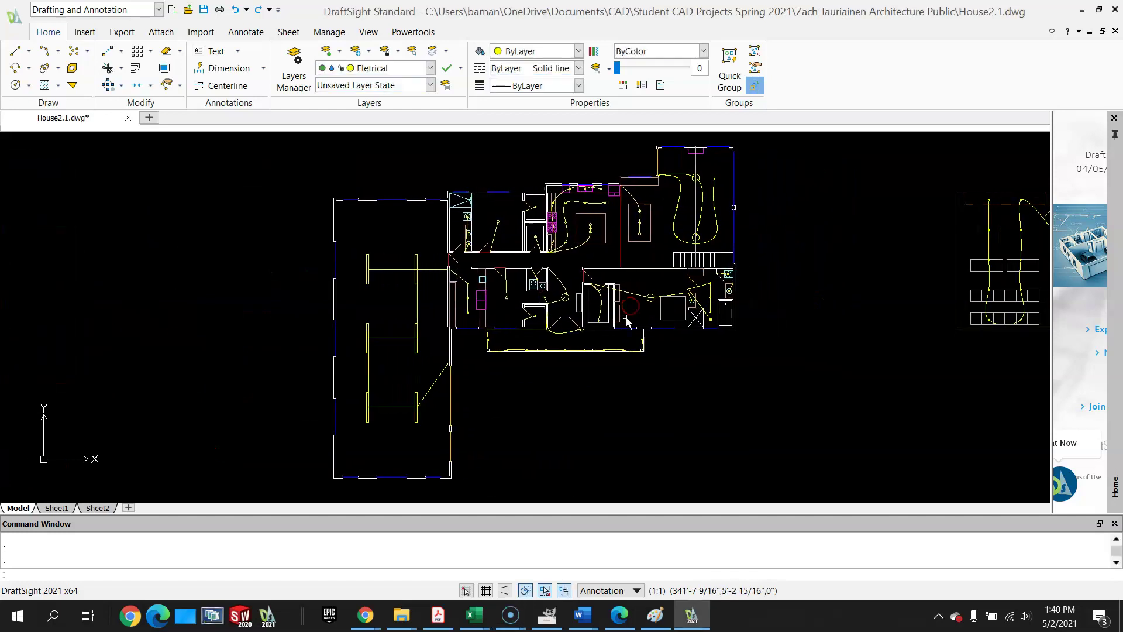
click(430, 68)
click(321, 159)
click(574, 327)
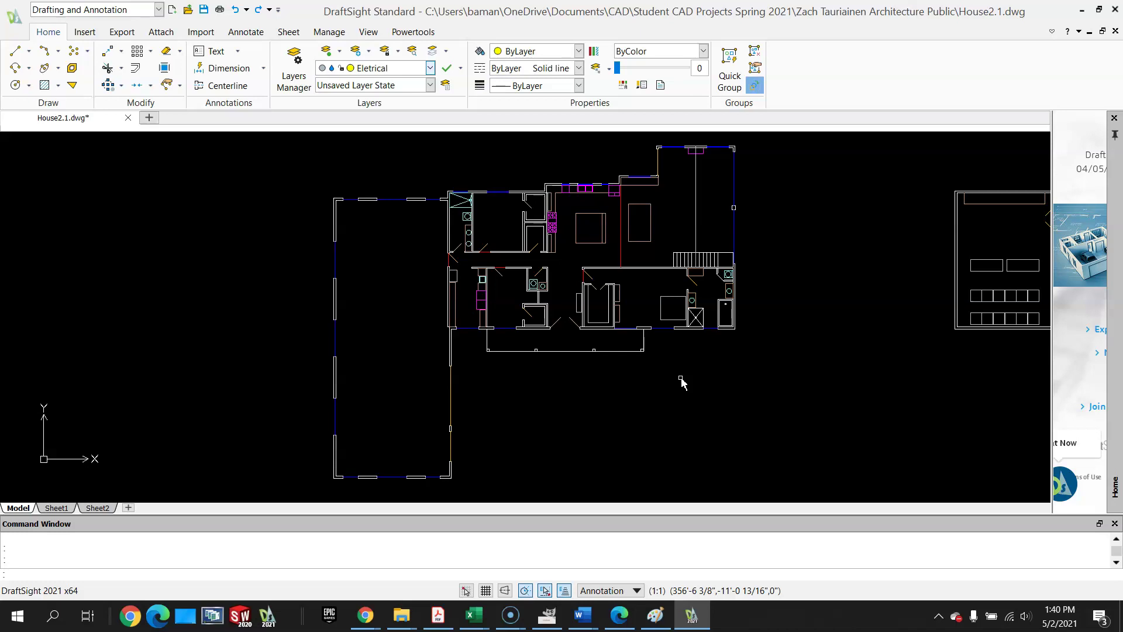
scroll(602, 200, up, 2)
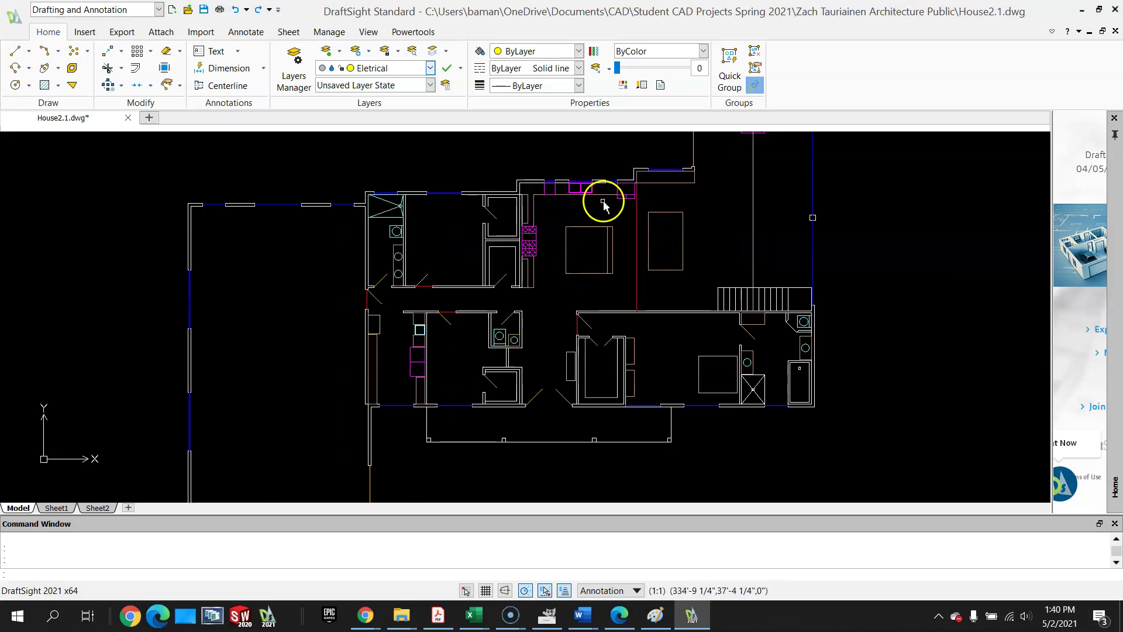
middle_drag(593, 245, 600, 286)
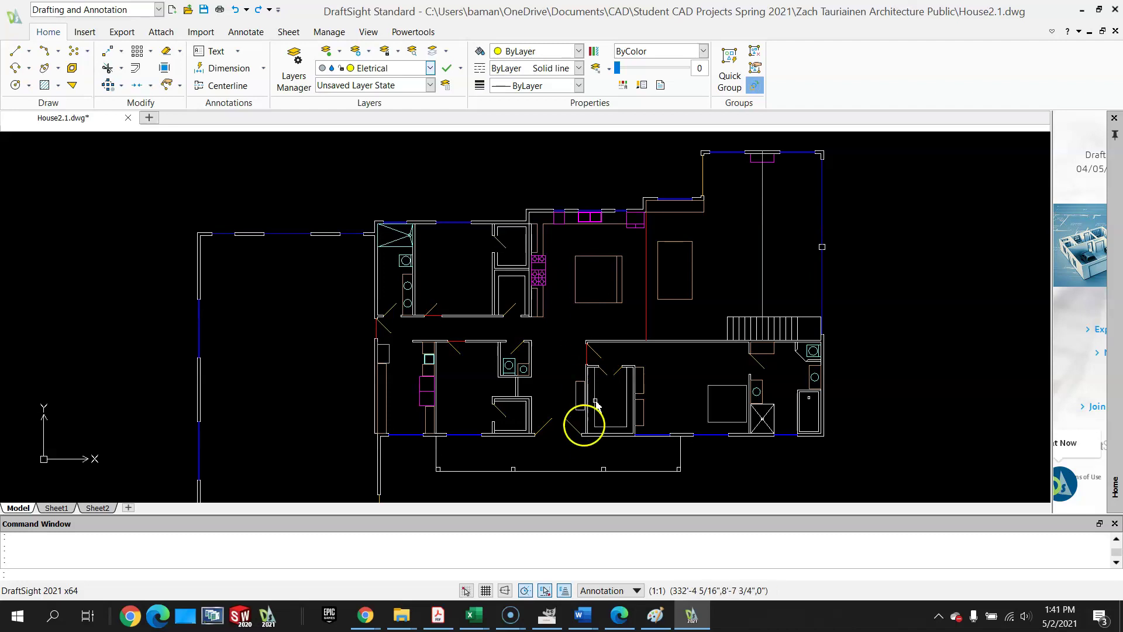
scroll(572, 433, down, 2)
middle_drag(571, 434, 560, 304)
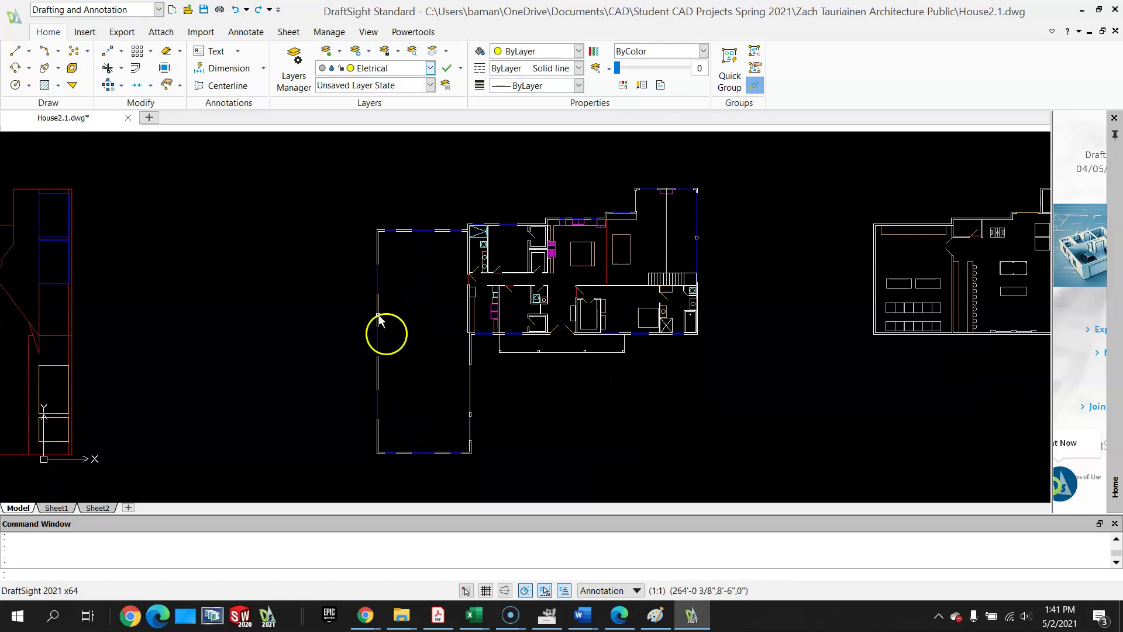
scroll(576, 323, up, 2)
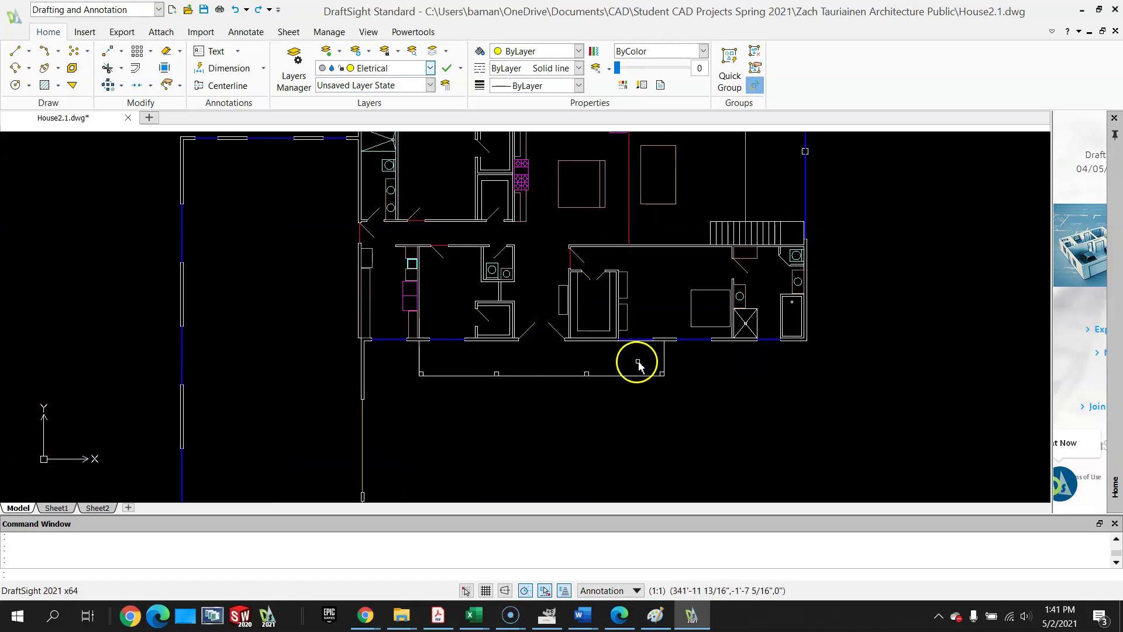
middle_drag(556, 300, 546, 385)
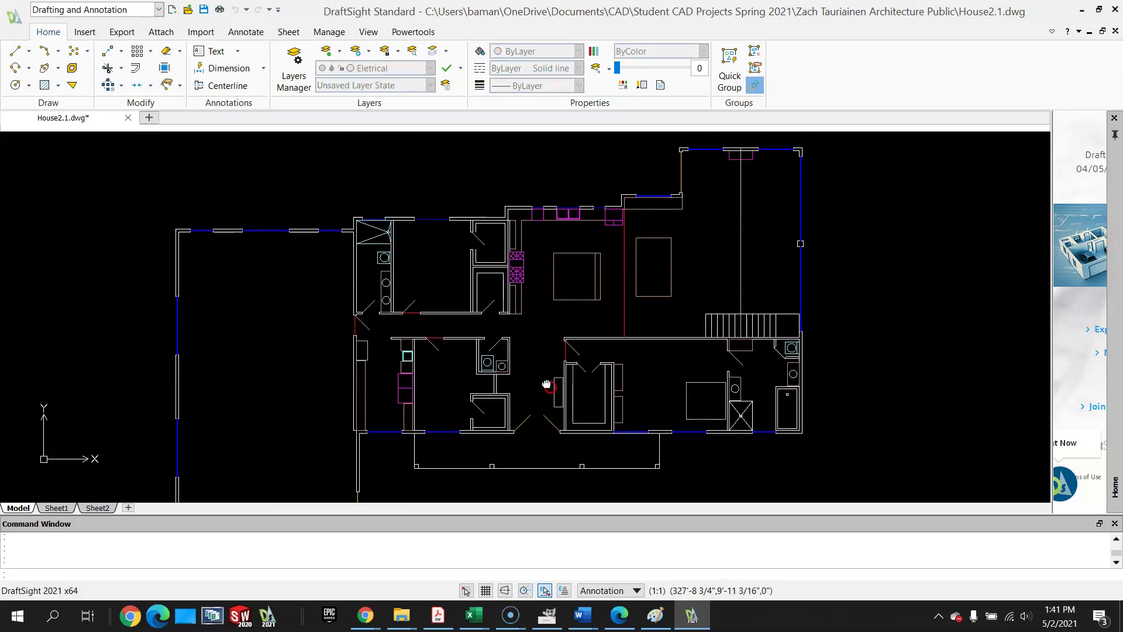
scroll(573, 445, down, 1)
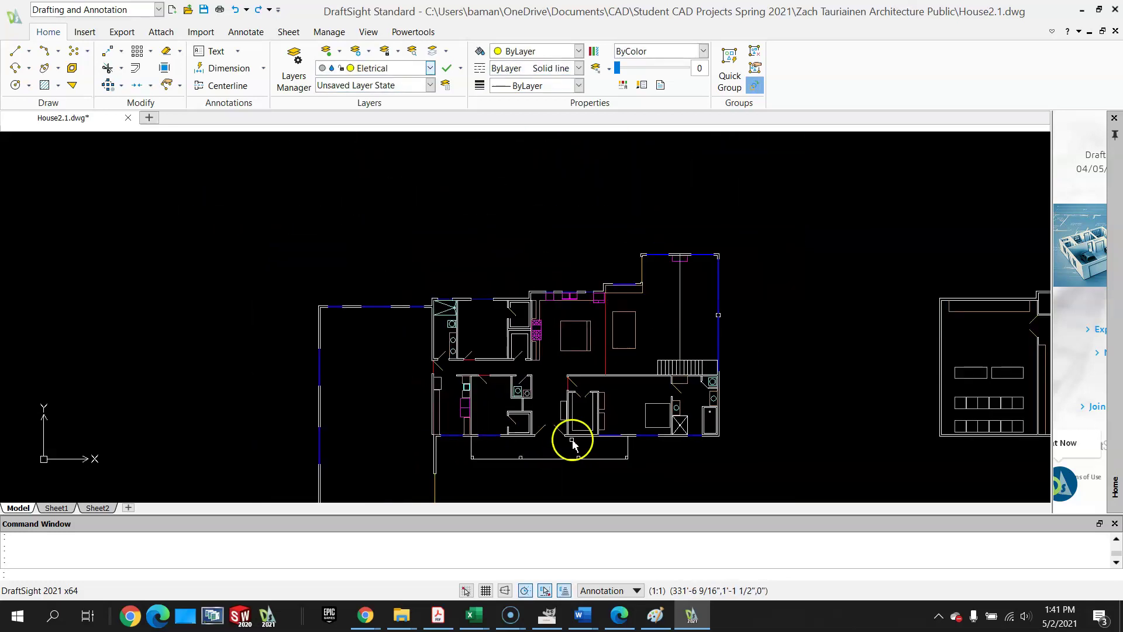
scroll(537, 406, up, 1)
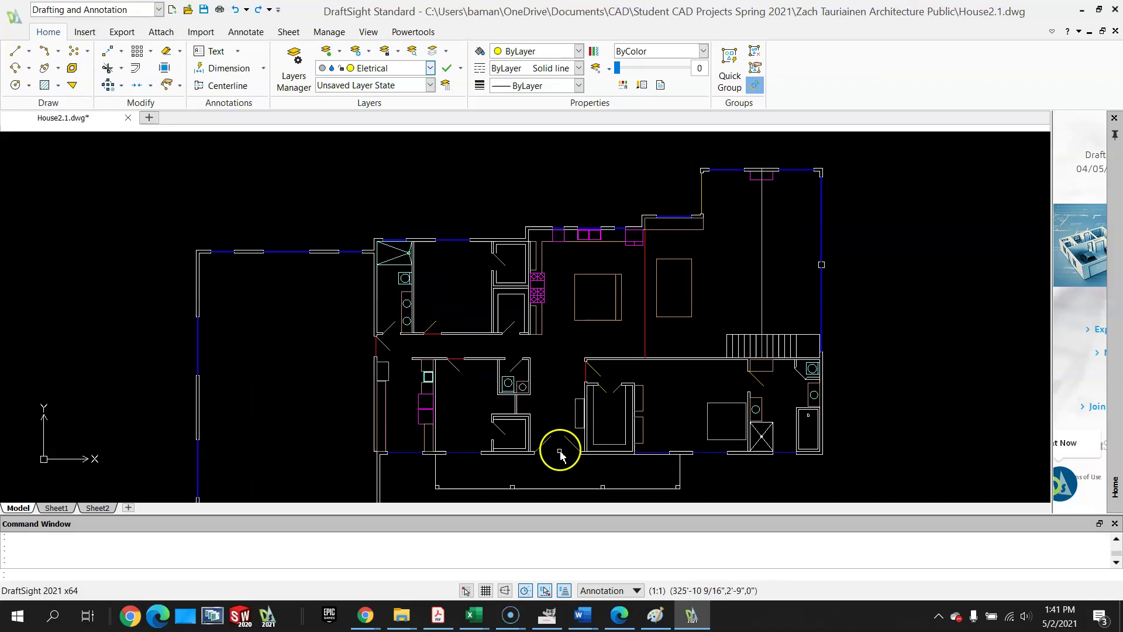
middle_drag(559, 462, 556, 384)
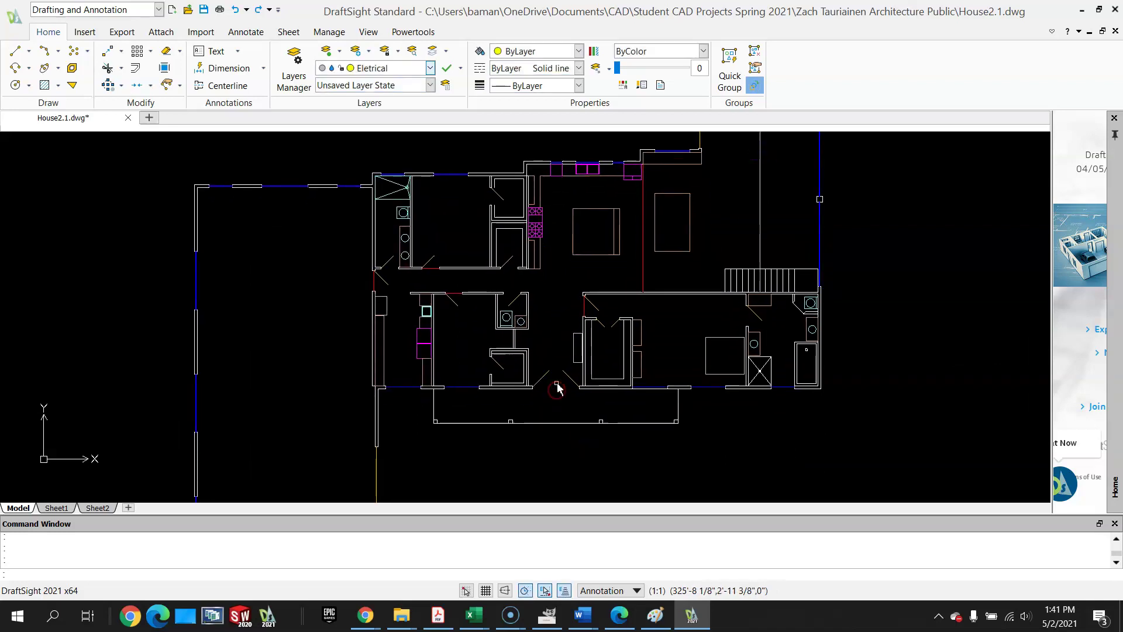
scroll(556, 384, up, 1)
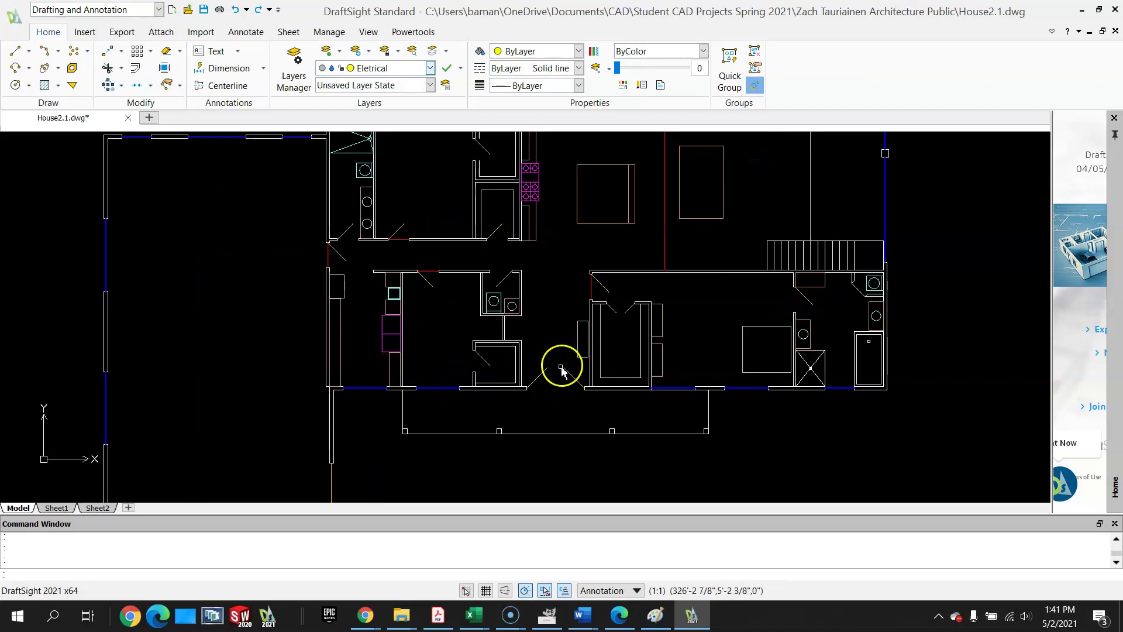
scroll(561, 351, down, 2)
middle_drag(577, 246, 553, 378)
scroll(556, 328, up, 2)
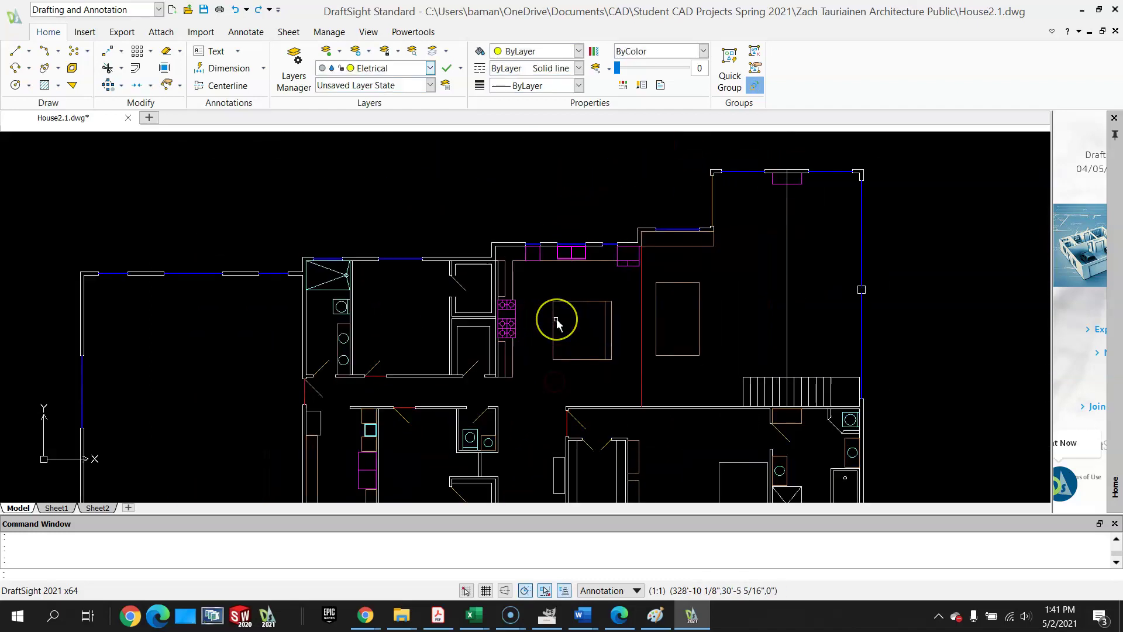
scroll(556, 321, up, 1)
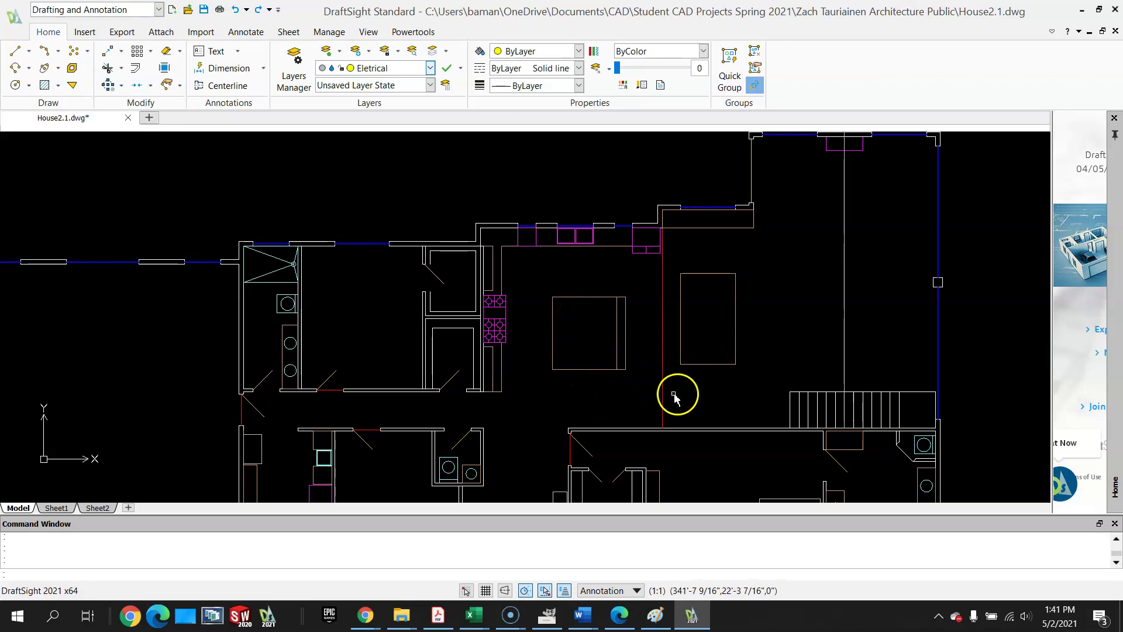
middle_drag(758, 397, 620, 393)
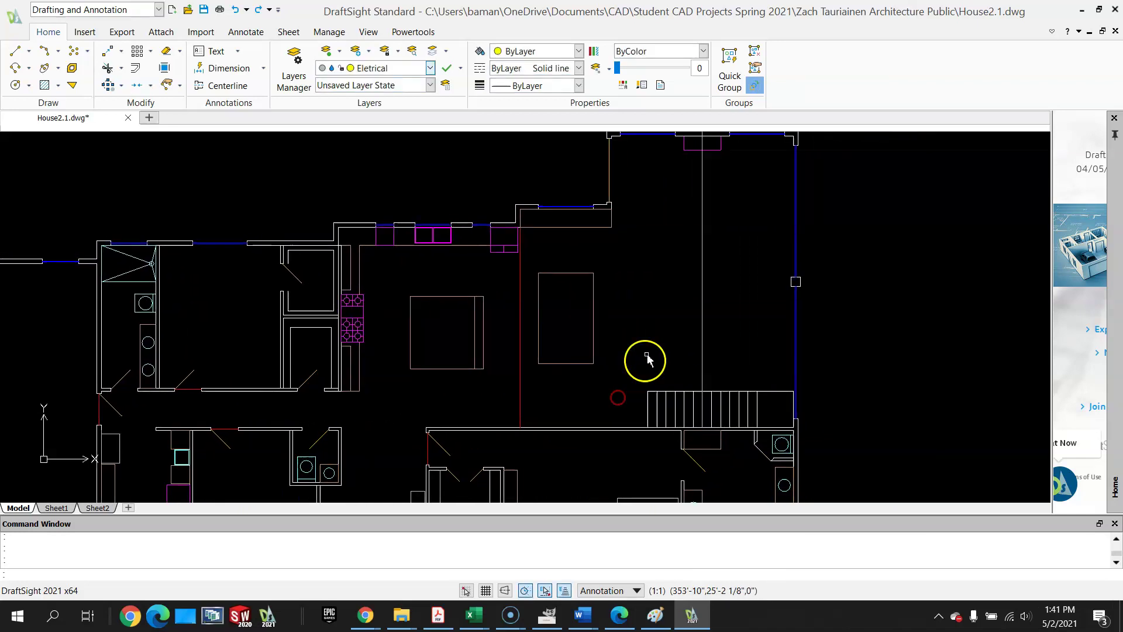
scroll(654, 304, down, 1)
scroll(683, 321, up, 1)
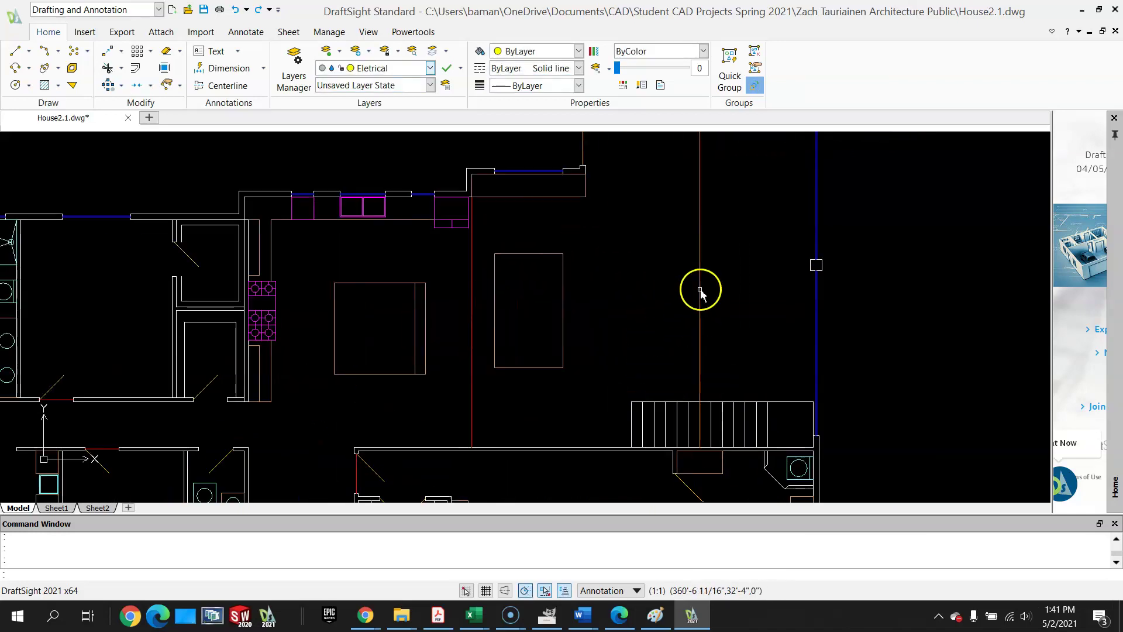
scroll(700, 289, down, 1)
mouse_move(714, 253)
middle_down()
mouse_move(696, 292)
mouse_move(681, 286)
middle_up()
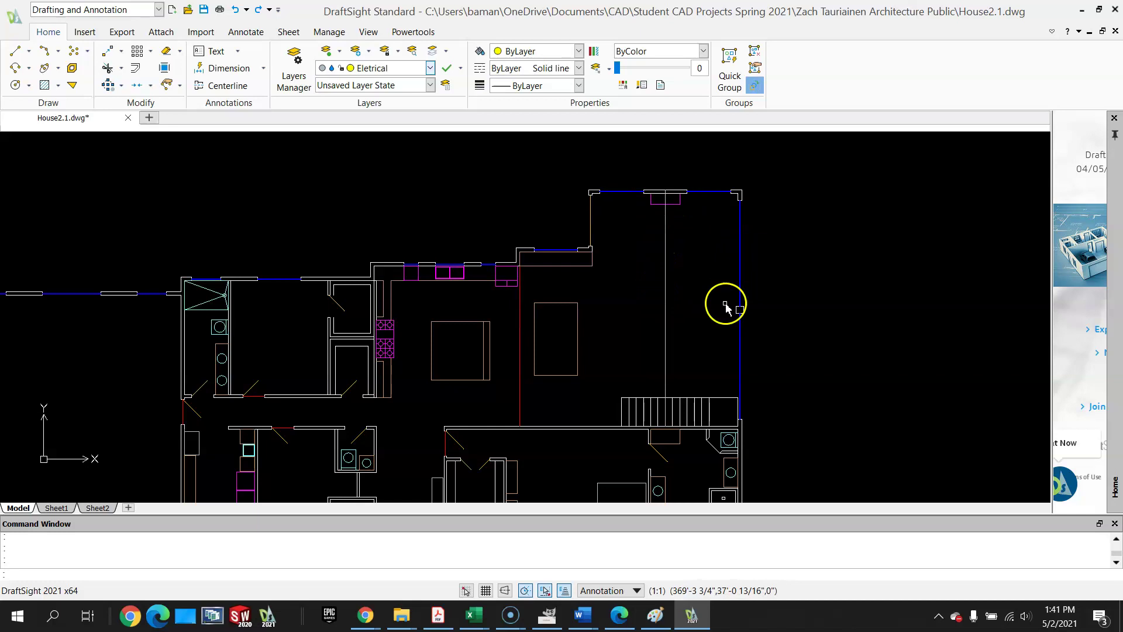
scroll(645, 391, down, 2)
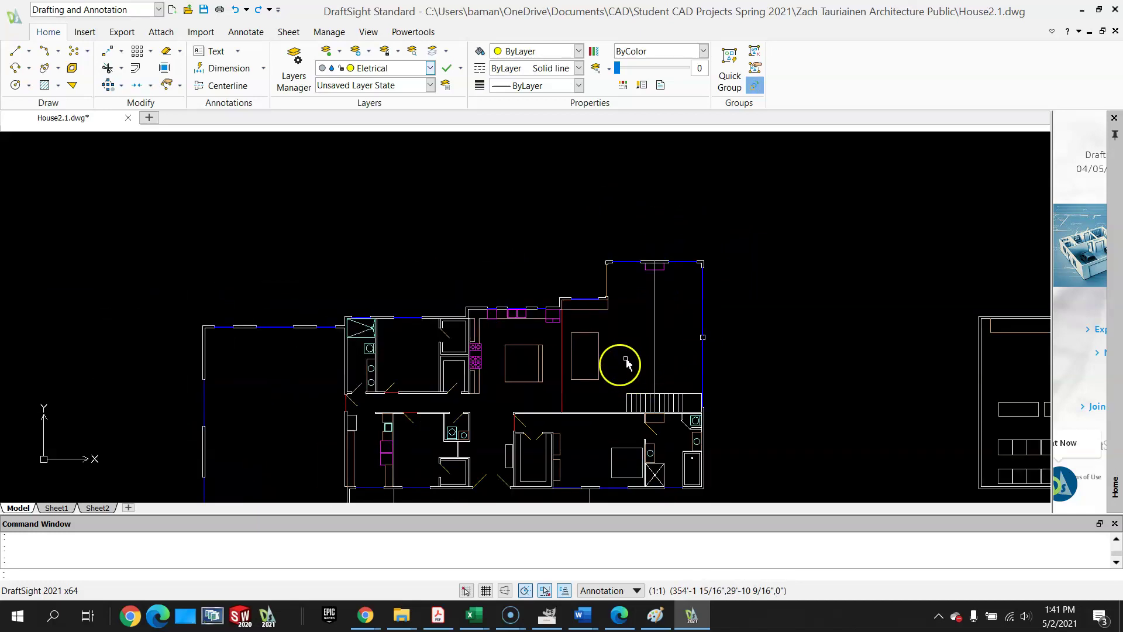
scroll(731, 367, down, 2)
mouse_move(908, 380)
middle_down()
mouse_move(663, 317)
mouse_move(784, 318)
middle_up()
scroll(601, 309, up, 3)
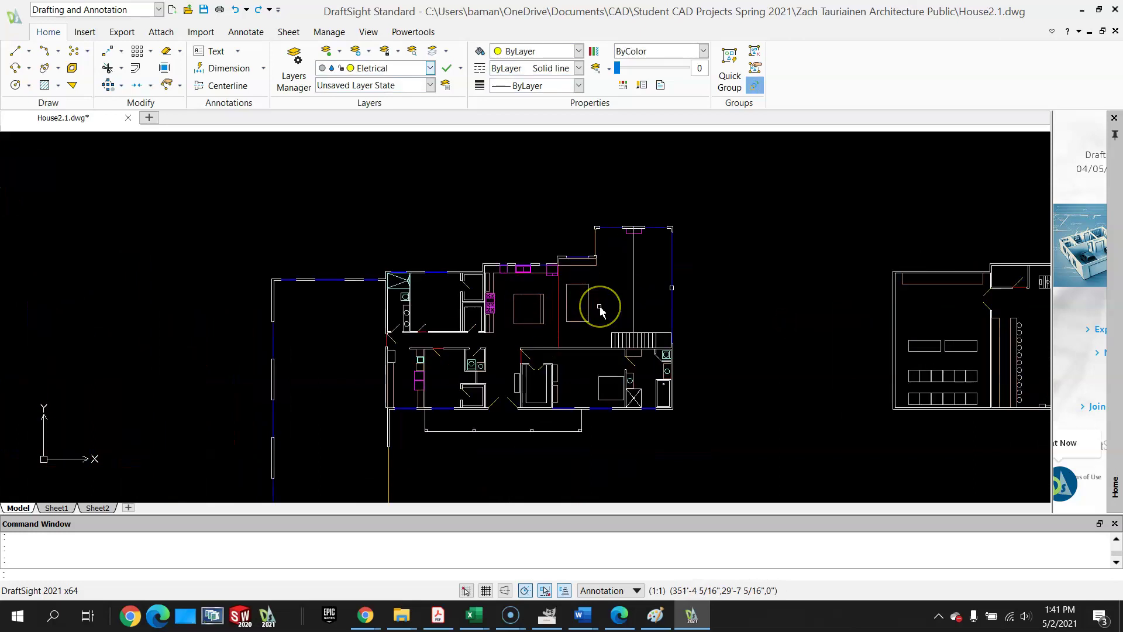
scroll(601, 309, up, 1)
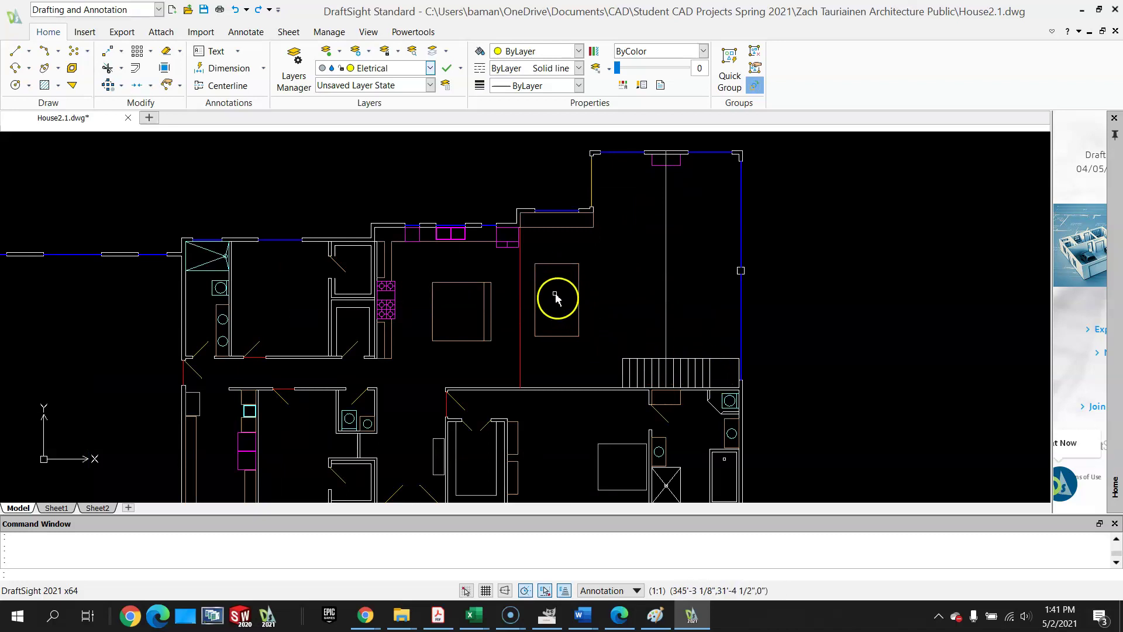
scroll(596, 393, down, 3)
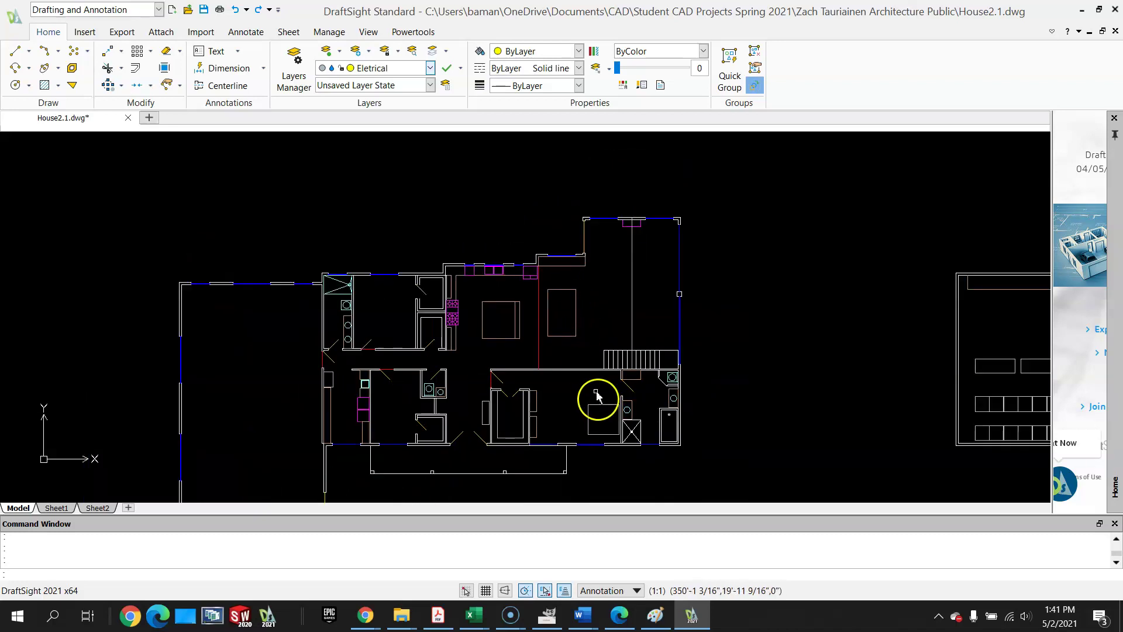
scroll(622, 339, up, 3)
- Zoom in and pan across the floor plan to inspect the upper and lower rooms
scroll(661, 266, up, 1)
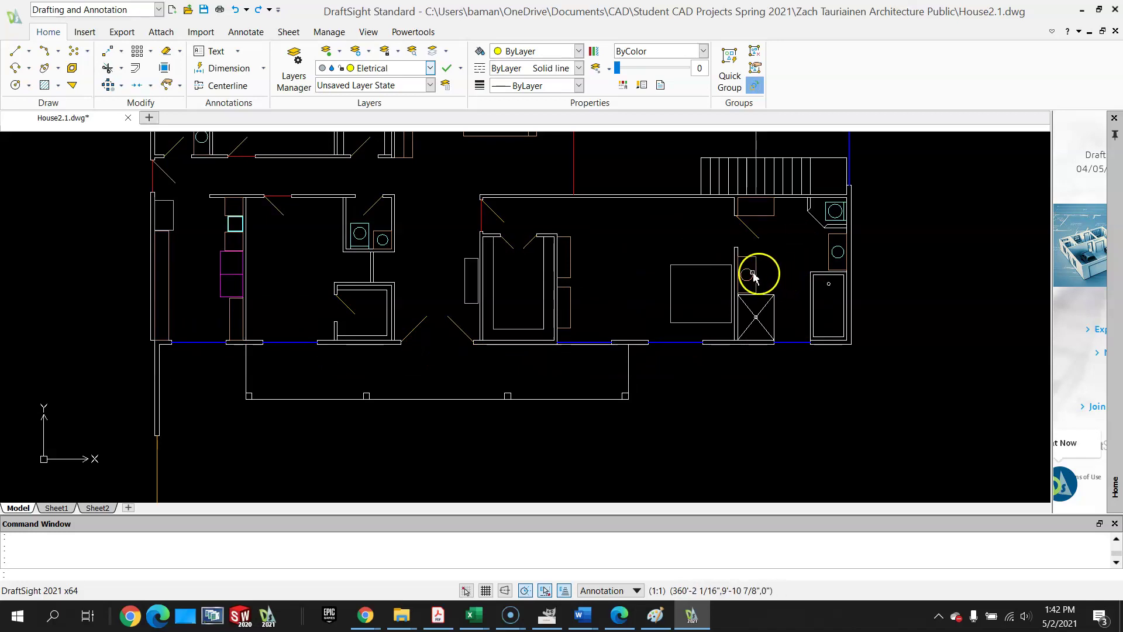
scroll(569, 262, down, 2)
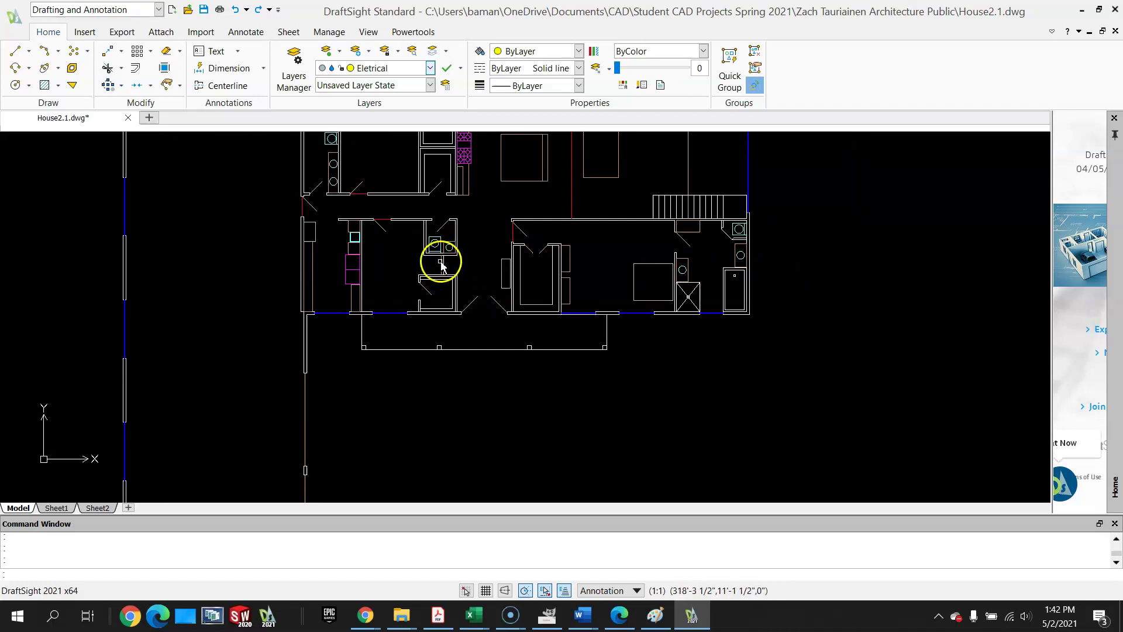
scroll(405, 264, up, 1)
scroll(405, 265, up, 1)
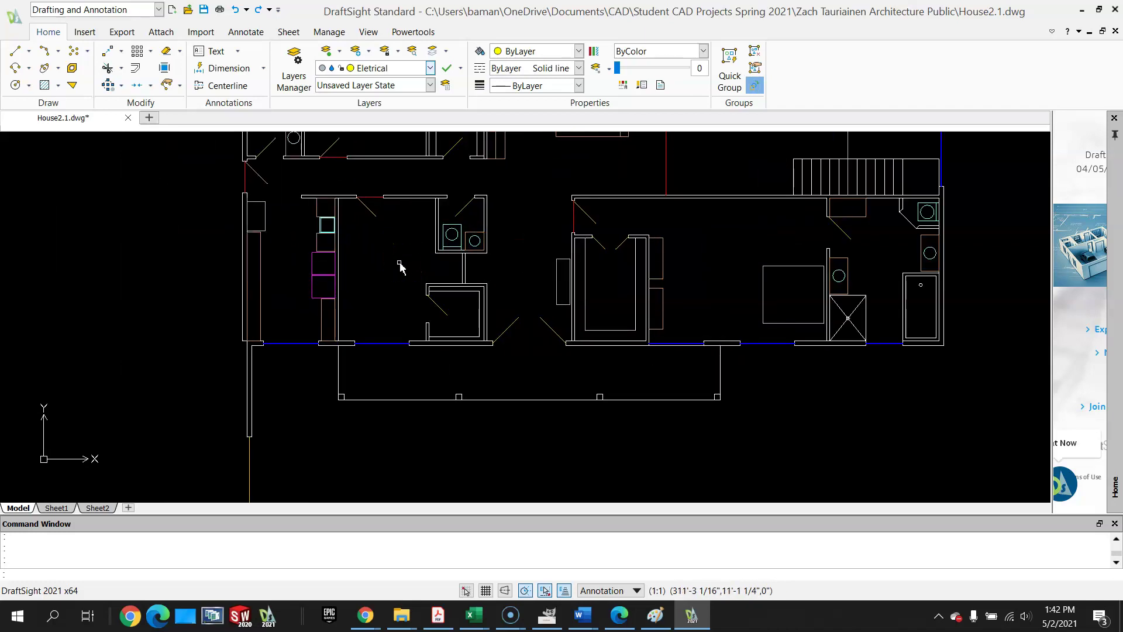
scroll(399, 267, down, 1)
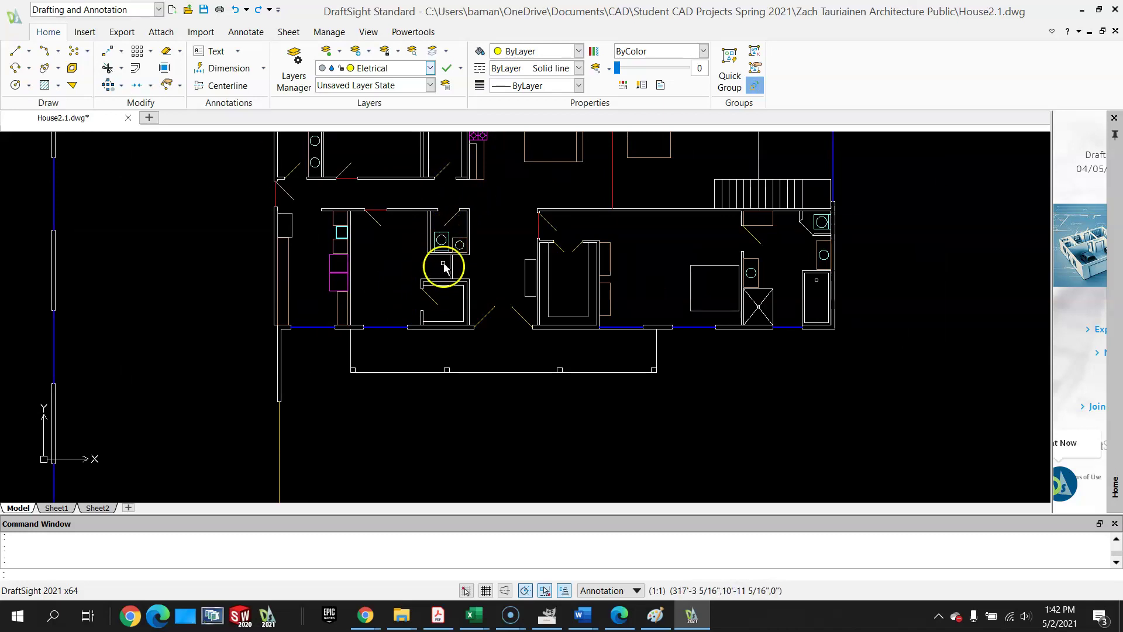
middle_drag(419, 221, 414, 326)
scroll(380, 293, up, 3)
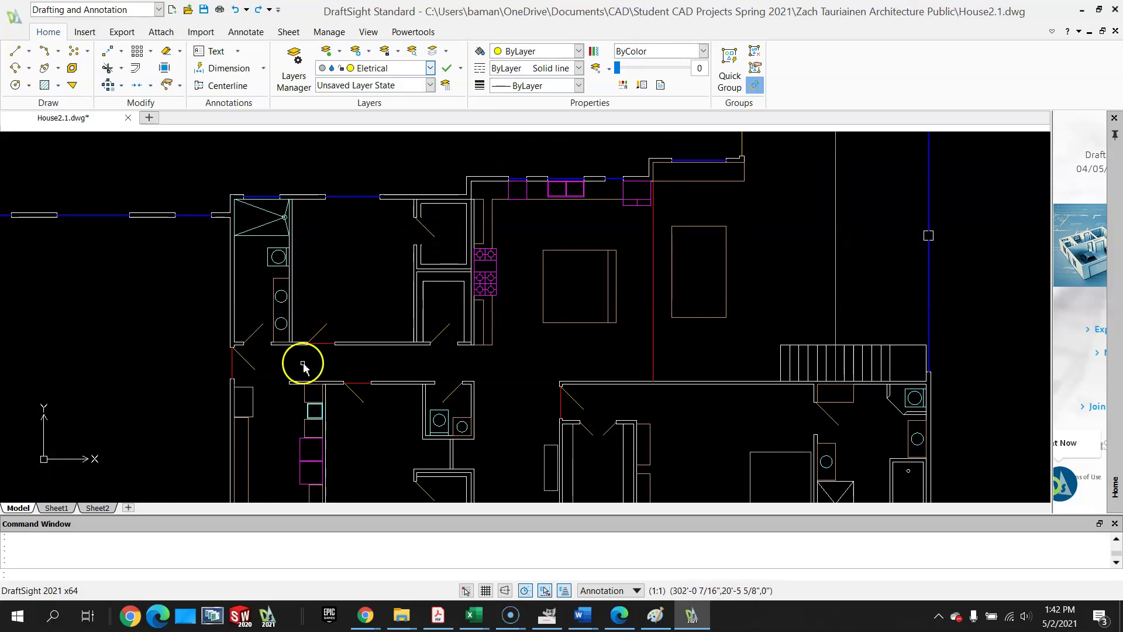
mouse_move(300, 363)
middle_down()
mouse_move(358, 333)
mouse_move(436, 253)
middle_up()
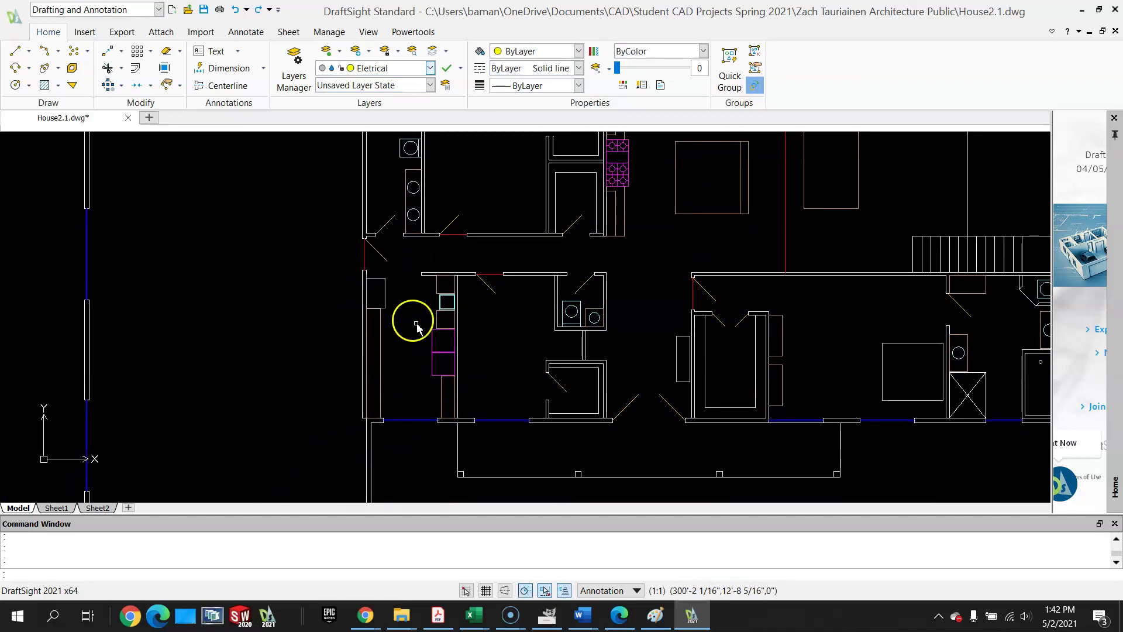
- Zoom back out and recentre so the whole main-level floor plan fits in view
scroll(414, 358, down, 1)
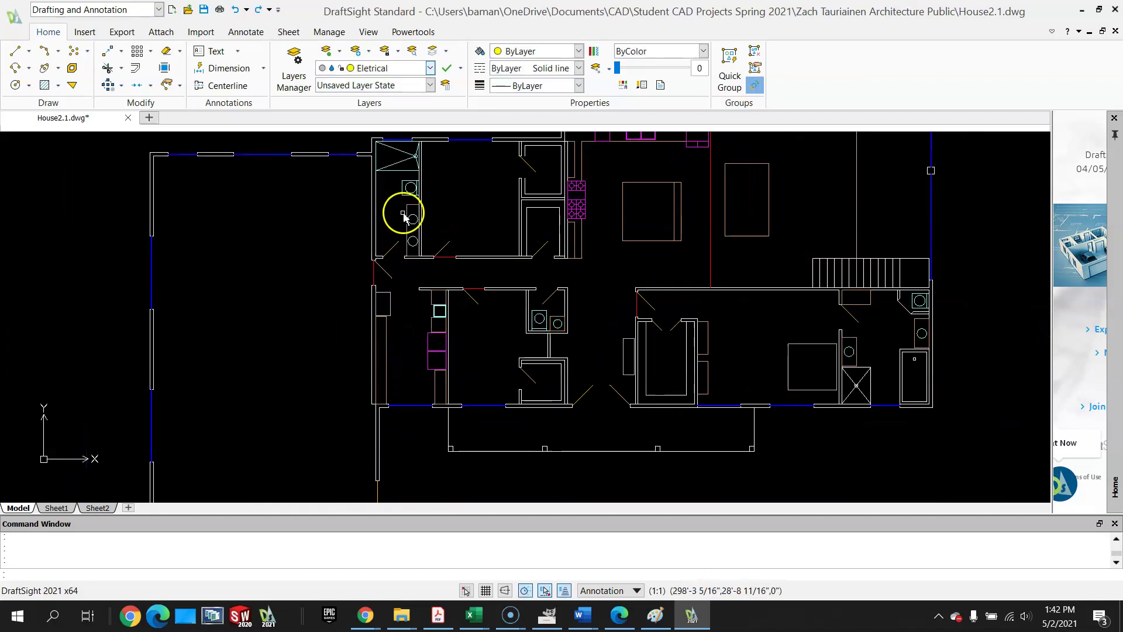
scroll(404, 210, up, 1)
scroll(400, 264, up, 1)
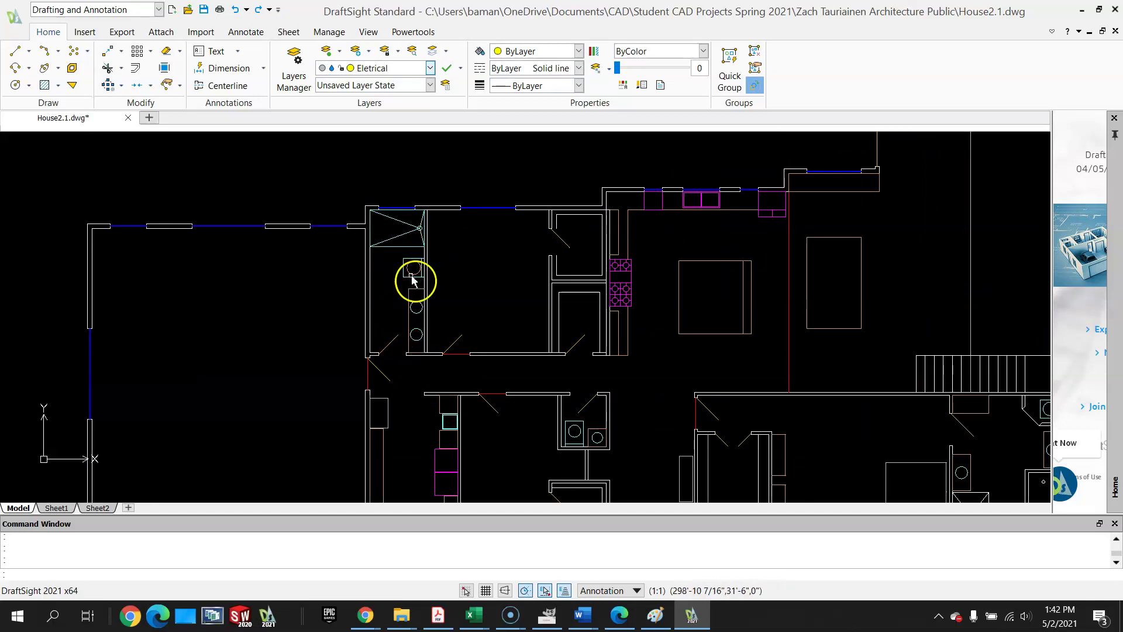
scroll(449, 386, down, 1)
middle_drag(439, 403, 427, 334)
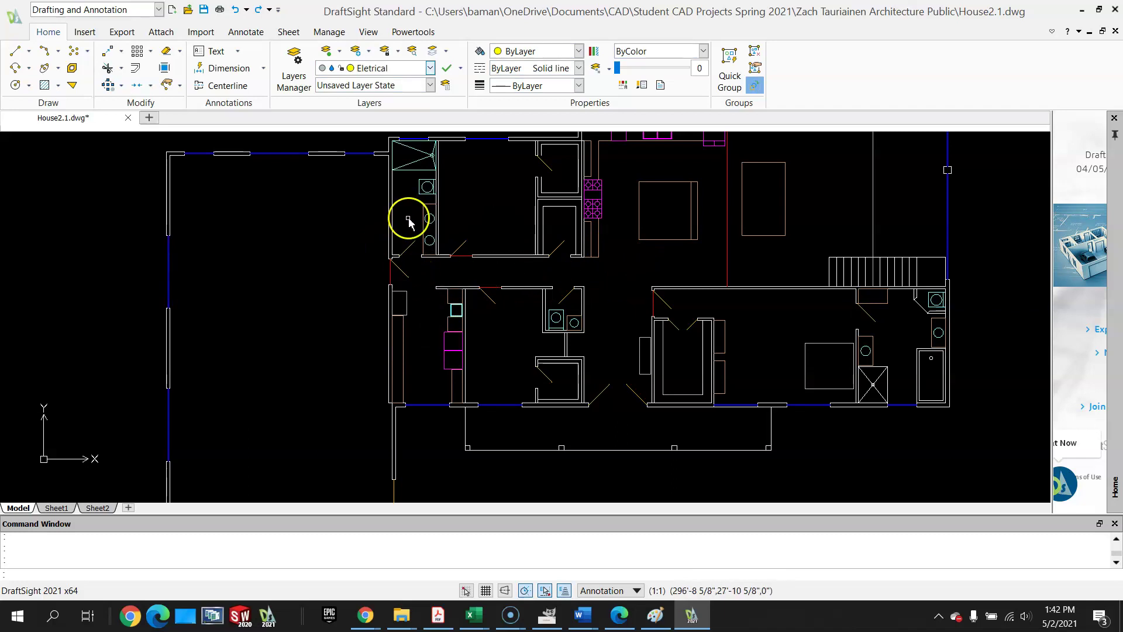
scroll(452, 311, down, 4)
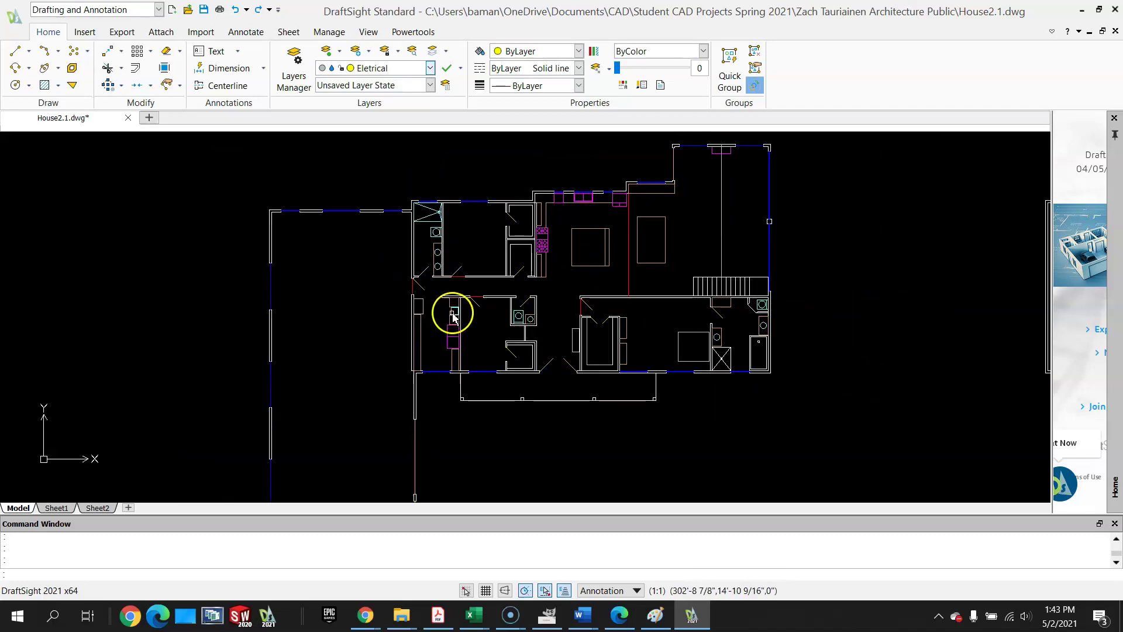
- Pan to the second floor plan and zoom in to inspect it
middle_drag(828, 306, 229, 324)
scroll(518, 326, up, 3)
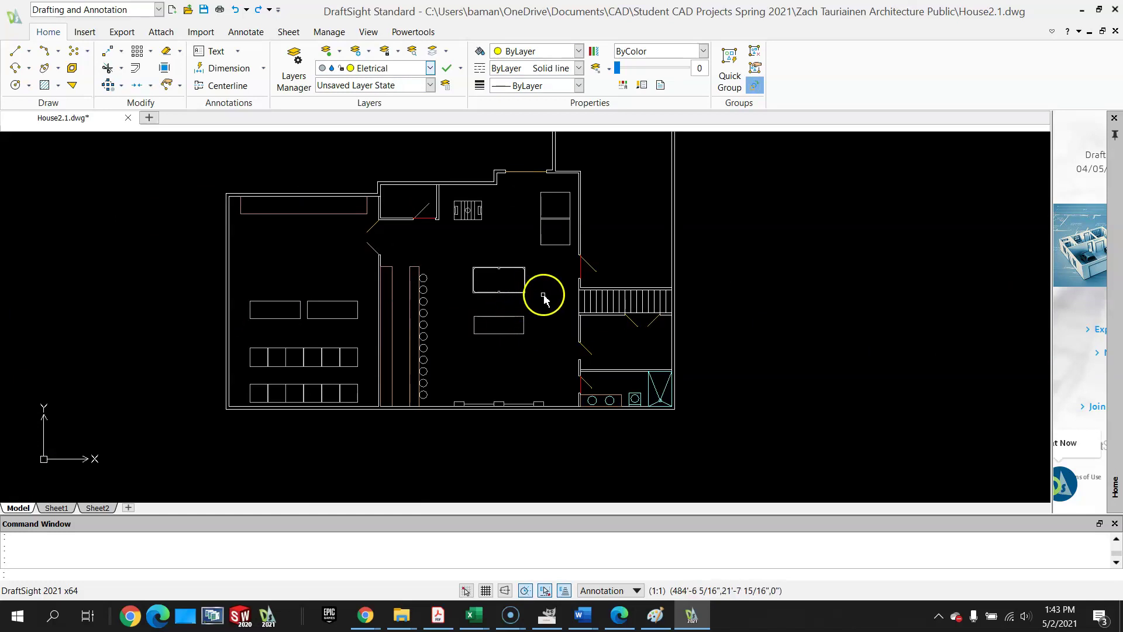
scroll(453, 333, down, 2)
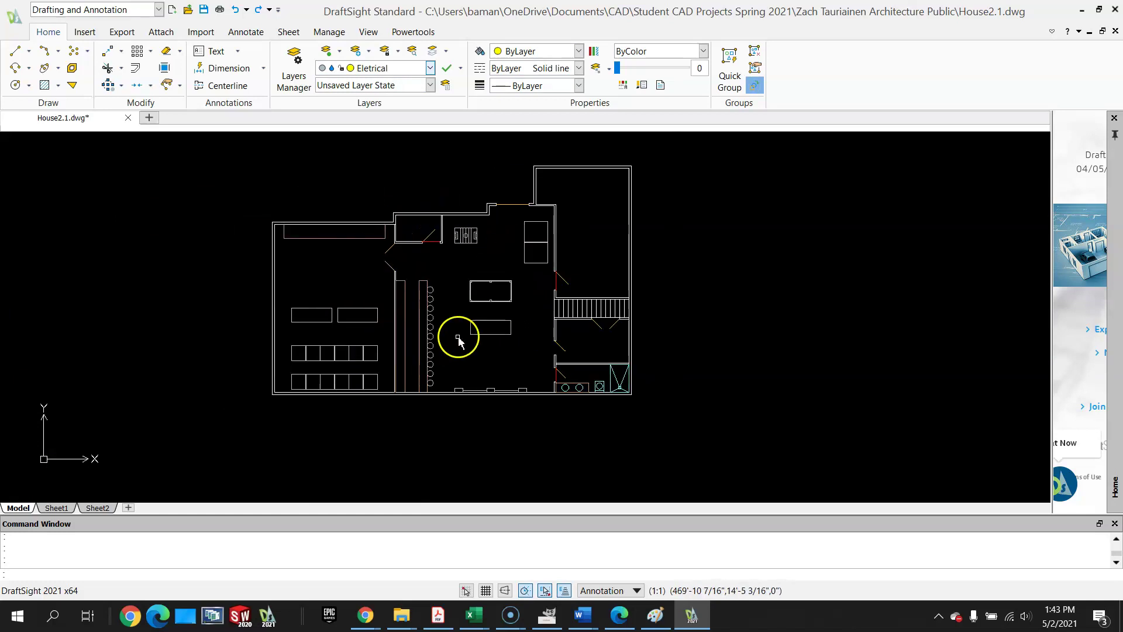
scroll(479, 314, up, 4)
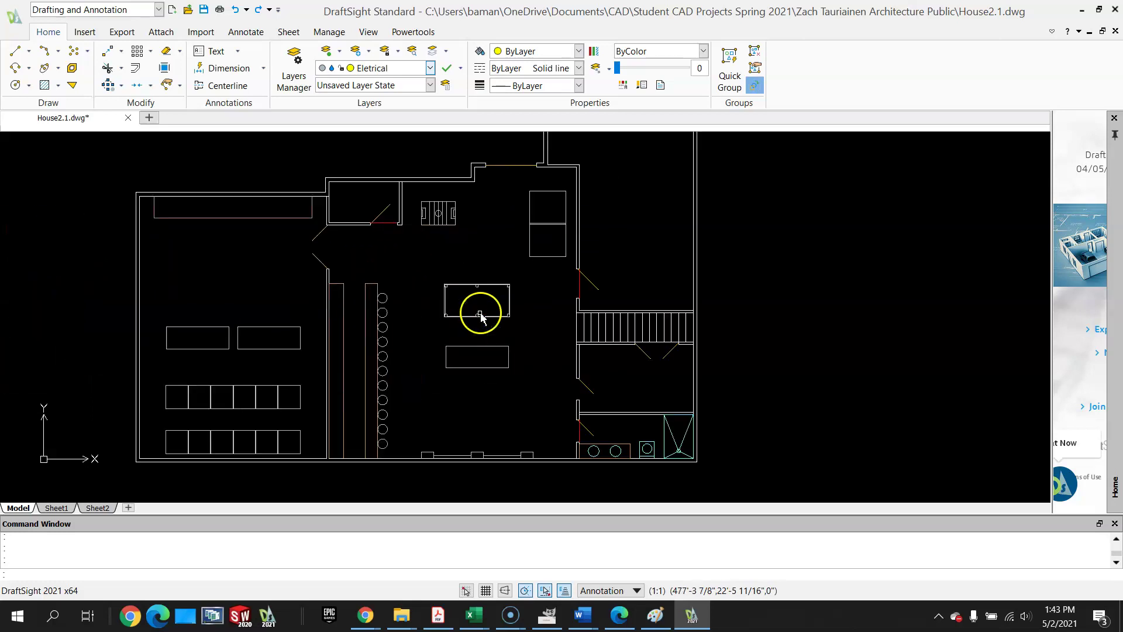
scroll(458, 310, down, 1)
scroll(138, 296, down, 2)
- Zoom out to show both floor plans, then pan over to the roof plan and elevations
mouse_move(138, 295)
middle_down()
mouse_move(852, 325)
mouse_move(752, 263)
middle_up()
scroll(607, 268, down, 1)
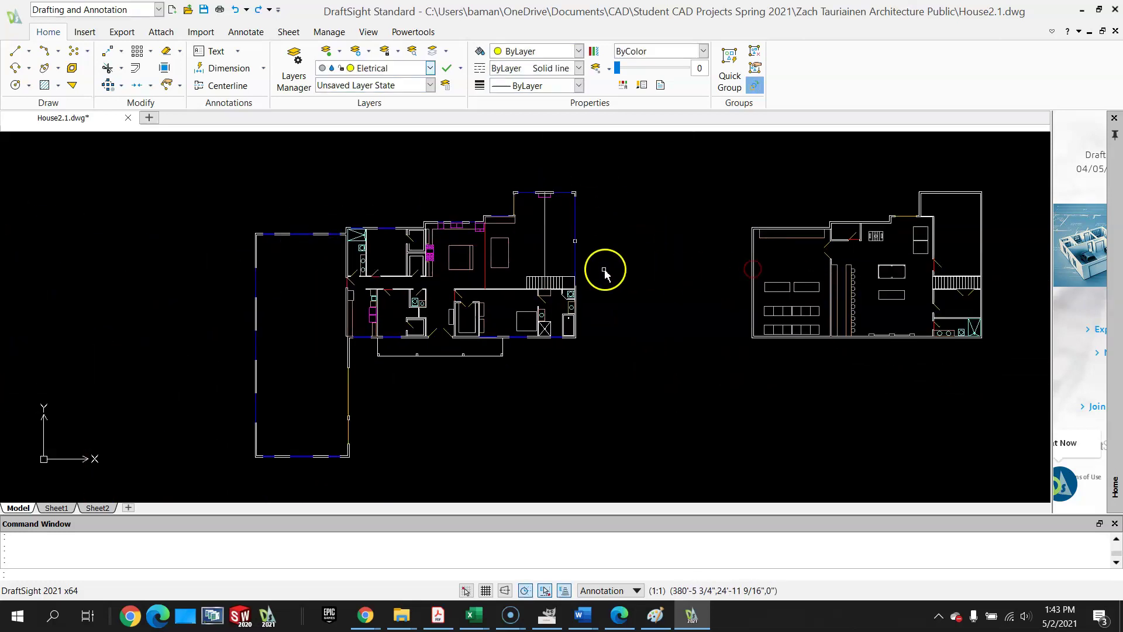
scroll(359, 338, down, 2)
mouse_move(243, 346)
middle_down()
mouse_move(642, 344)
mouse_move(936, 326)
middle_up()
scroll(503, 318, up, 2)
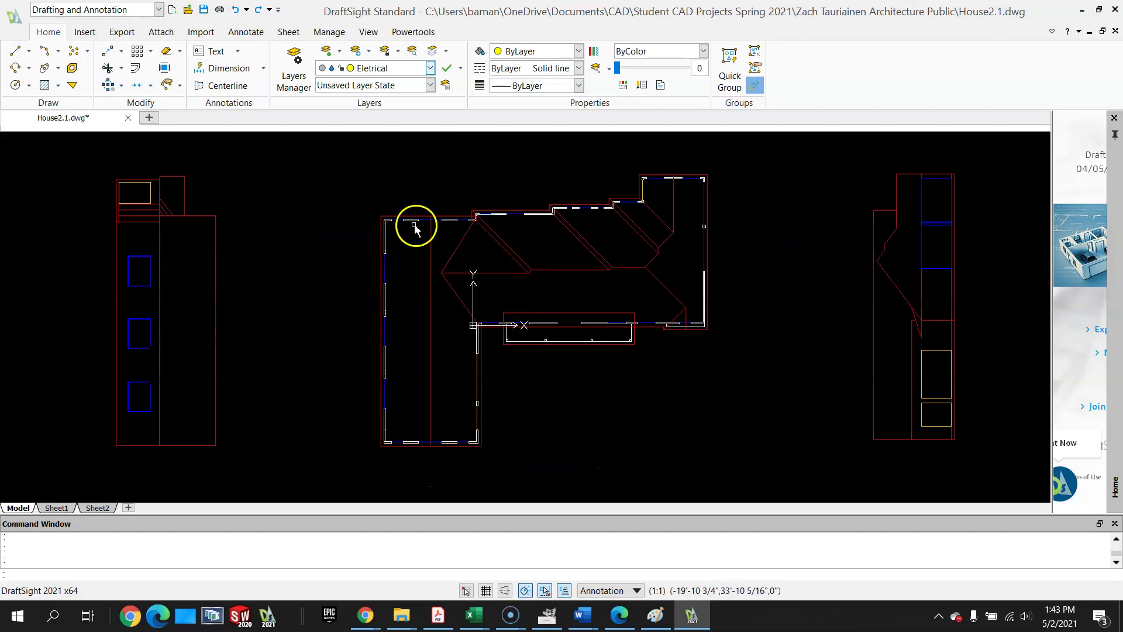
scroll(550, 273, down, 2)
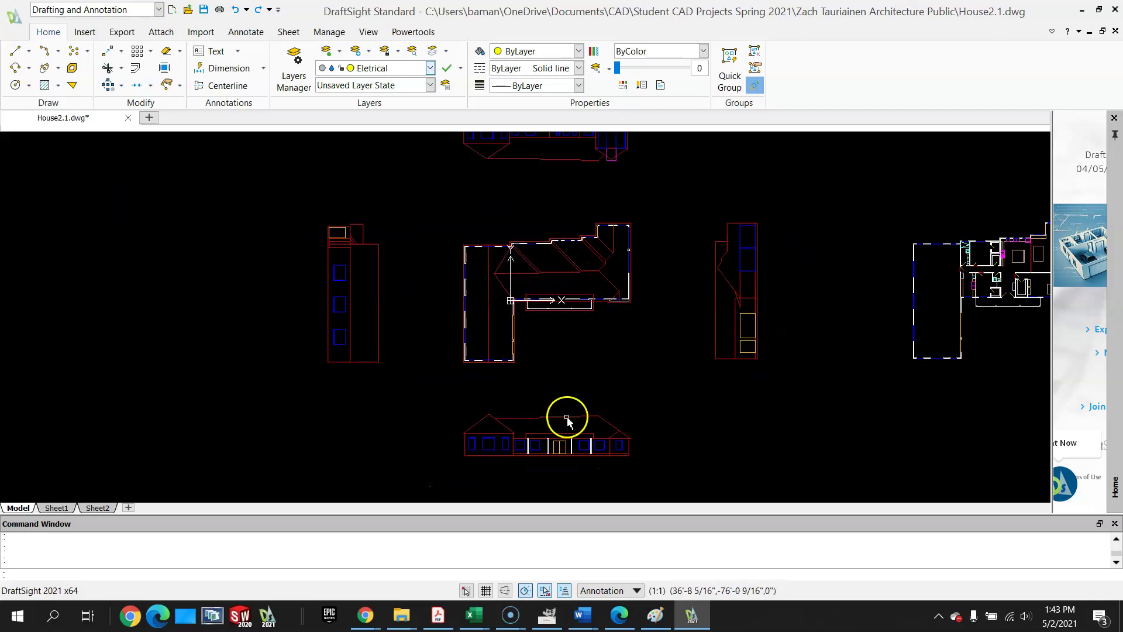
middle_drag(568, 419, 552, 354)
scroll(552, 346, up, 1)
middle_drag(556, 314, 561, 355)
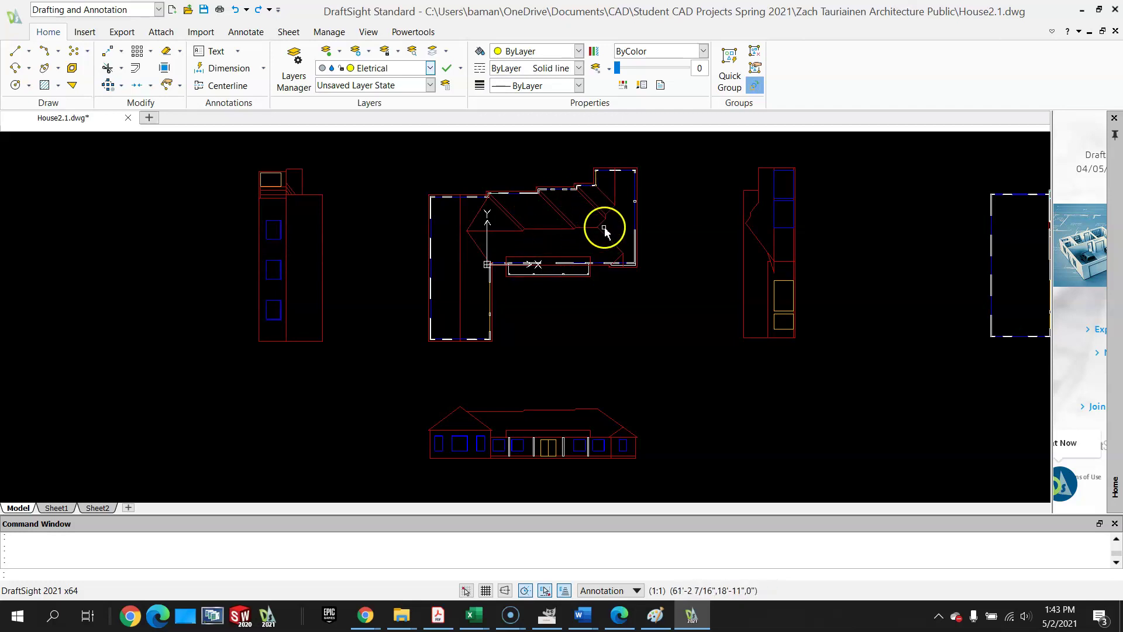
scroll(604, 225, up, 2)
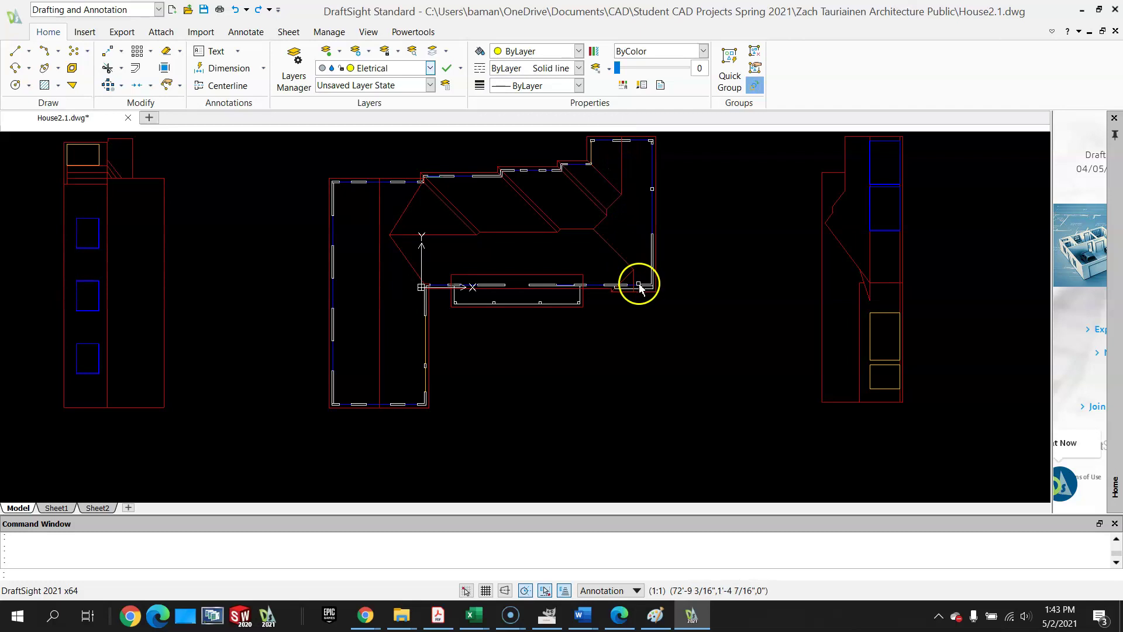
middle_drag(740, 265, 730, 314)
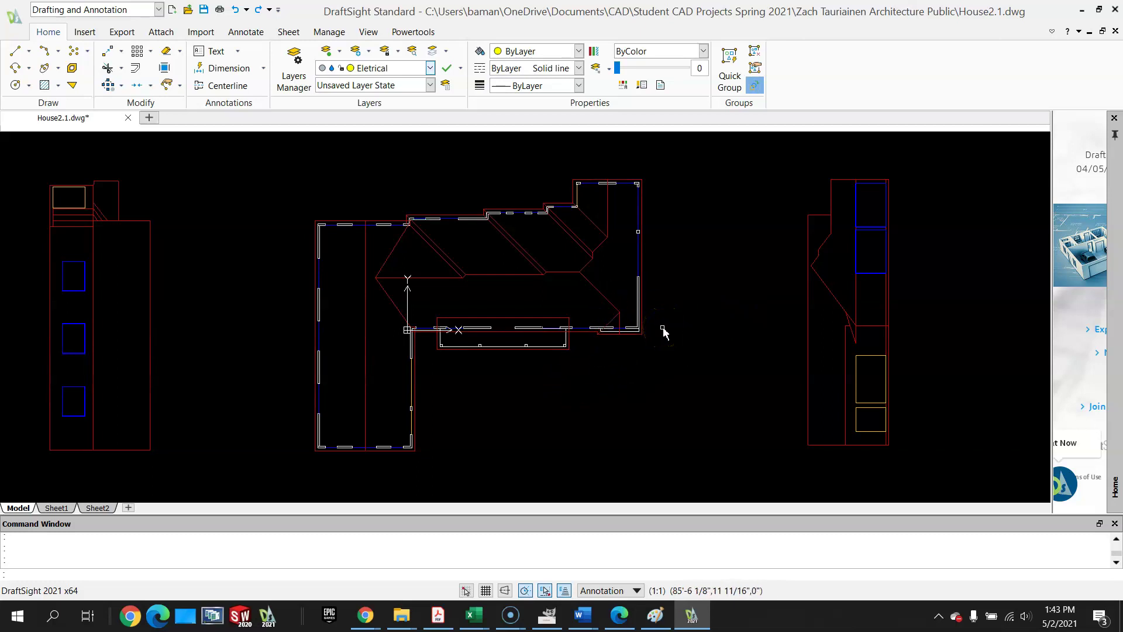
scroll(663, 332, down, 2)
scroll(663, 332, up, 2)
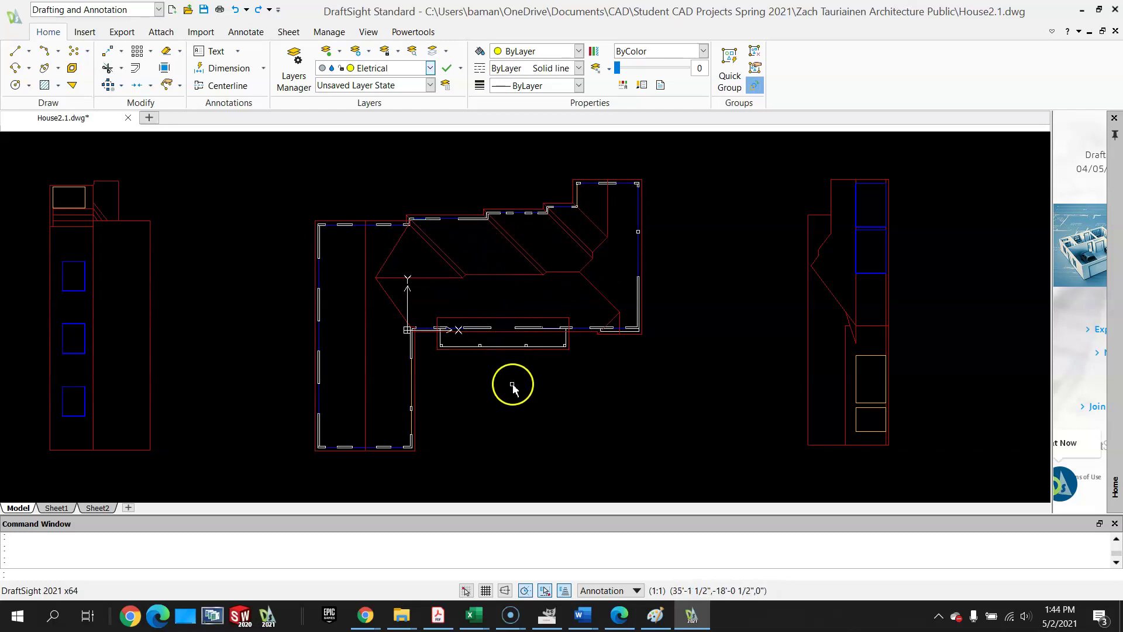
scroll(513, 384, down, 2)
middle_drag(545, 423, 545, 286)
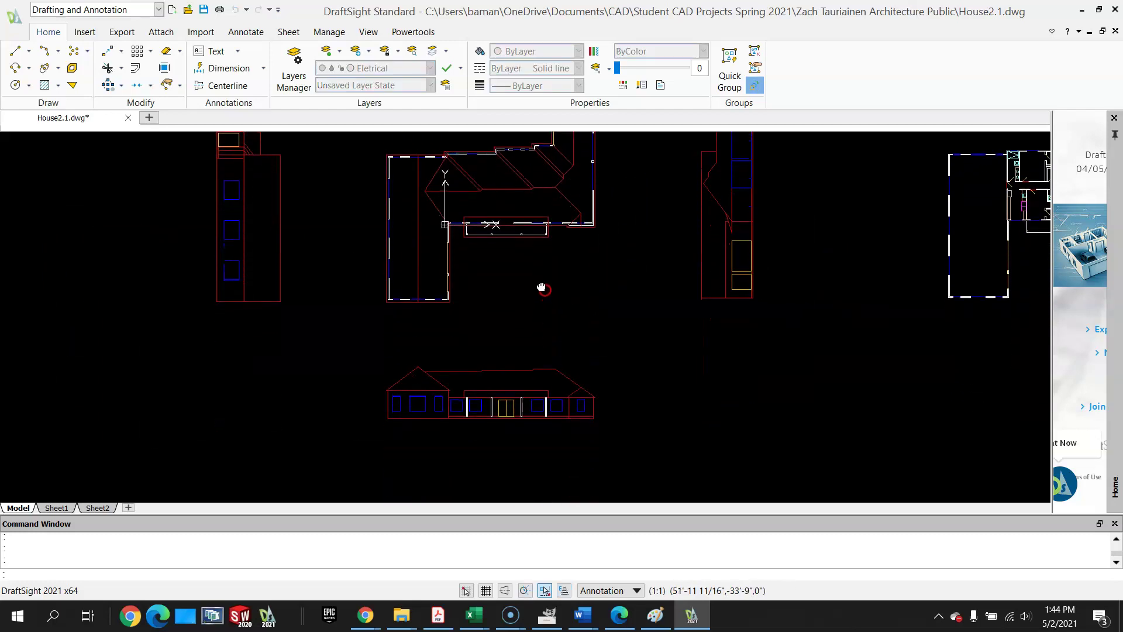
scroll(429, 379, up, 1)
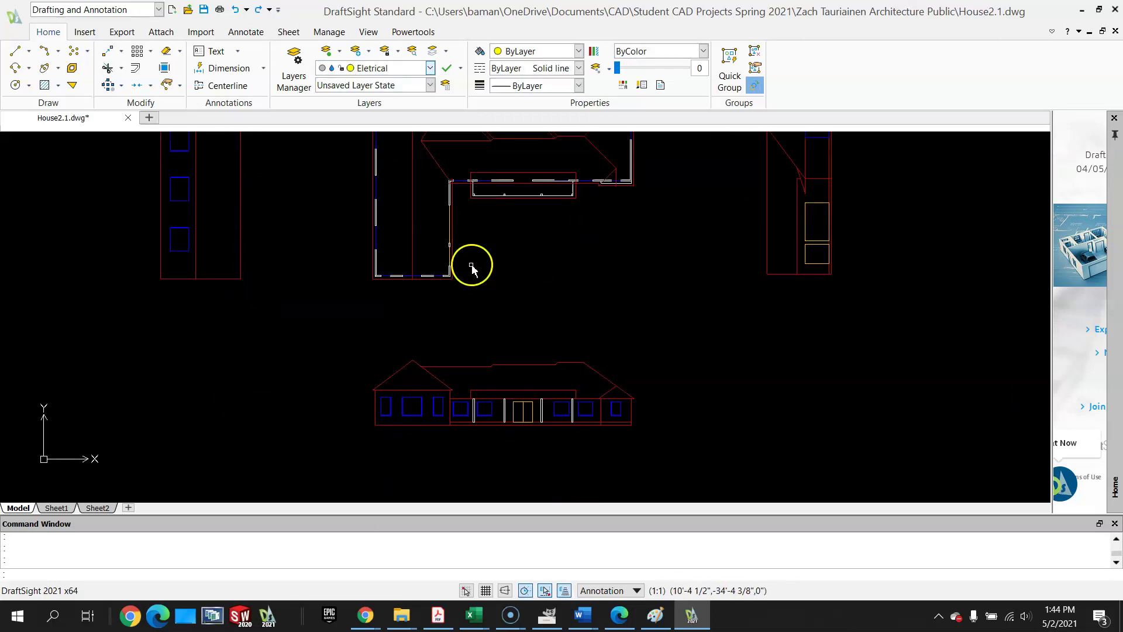
middle_drag(472, 268, 426, 346)
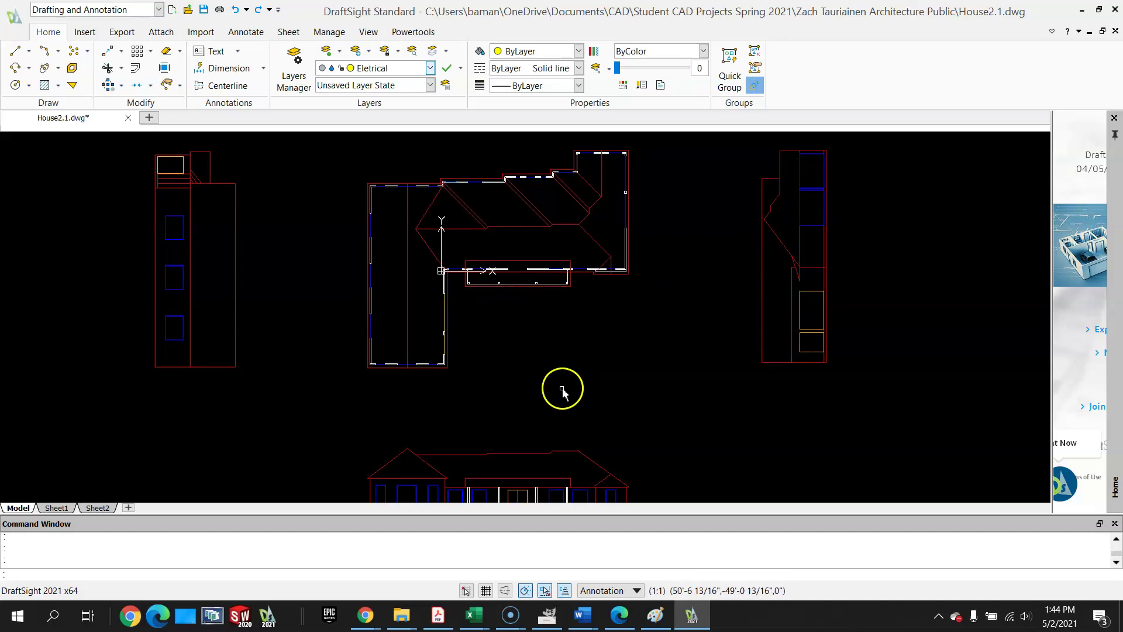
- Zoom in and out around the roof plan, then pan to frame it with its elevations
scroll(563, 390, up, 2)
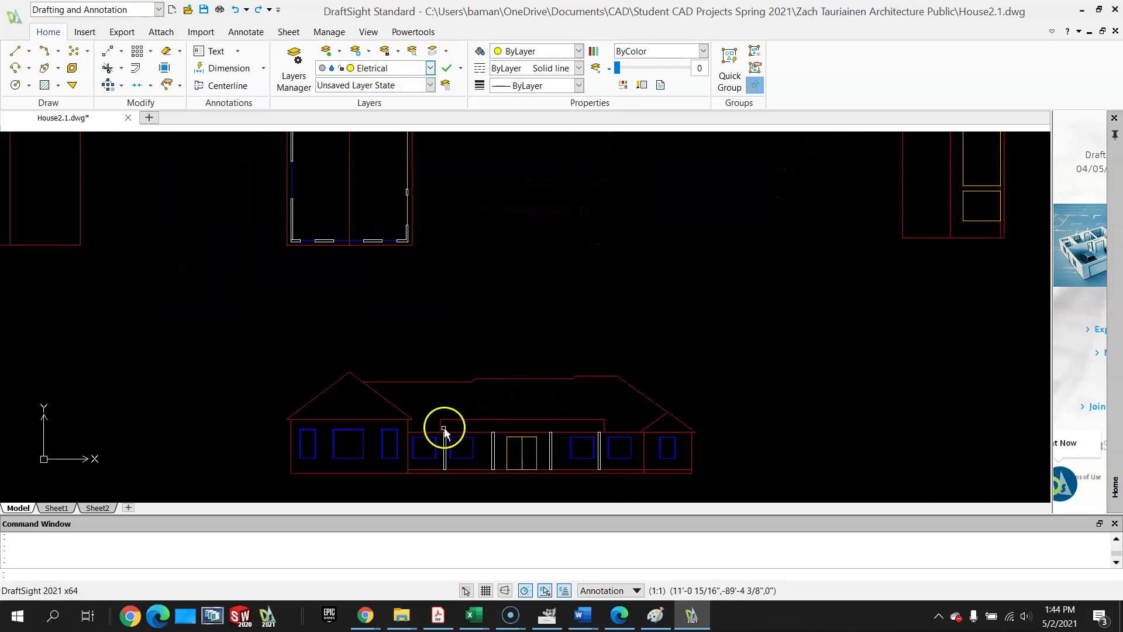
scroll(597, 431, down, 3)
scroll(577, 279, up, 3)
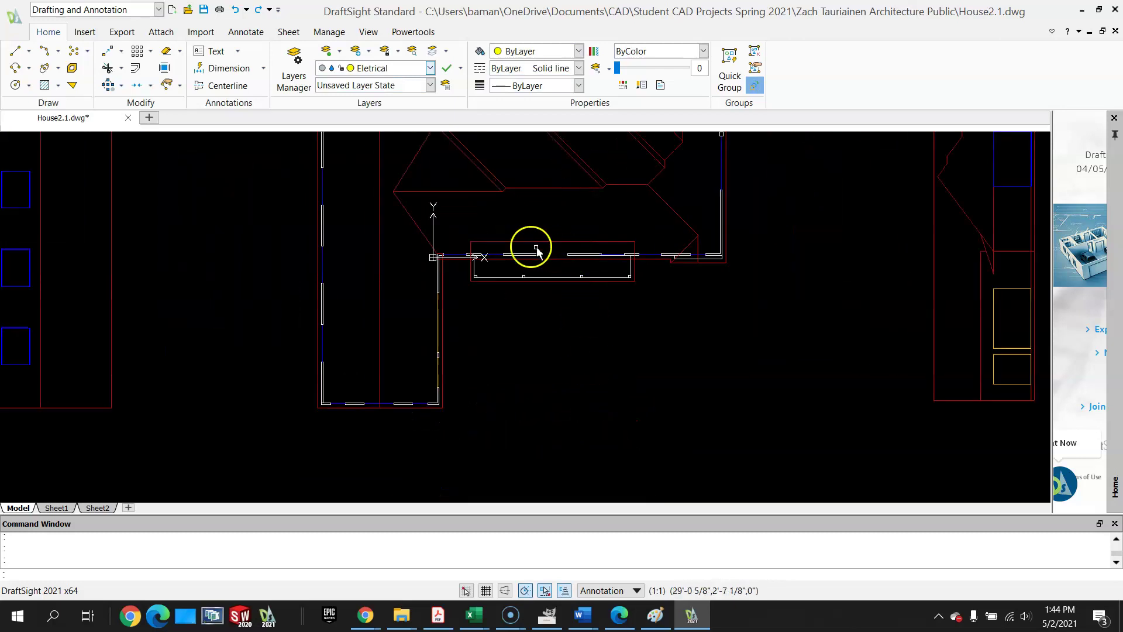
scroll(544, 257, down, 3)
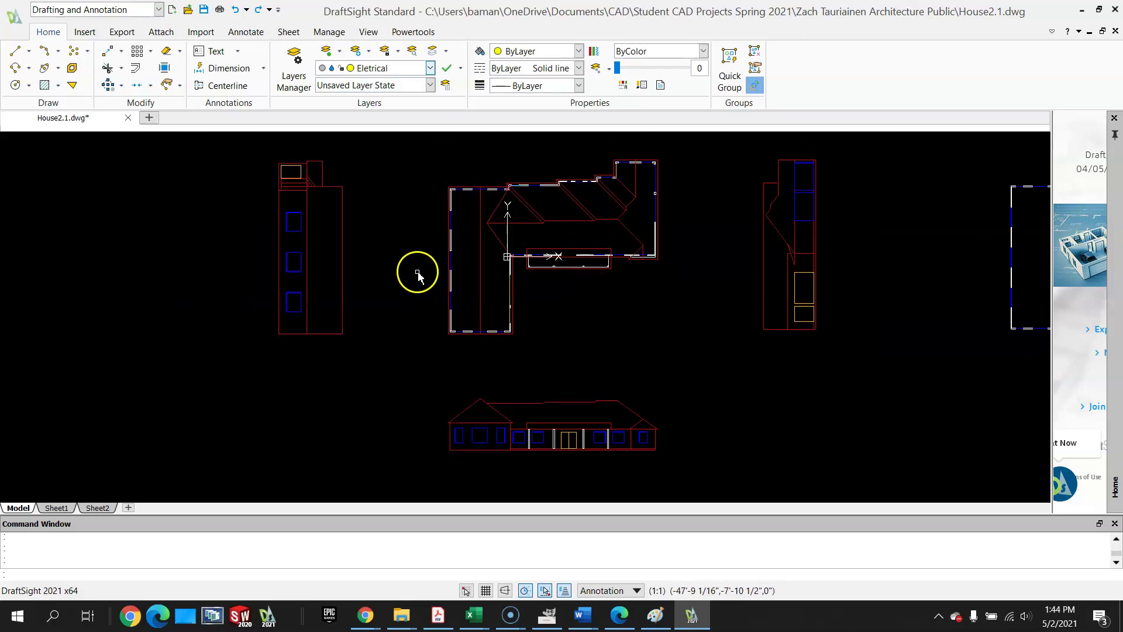
scroll(786, 263, up, 5)
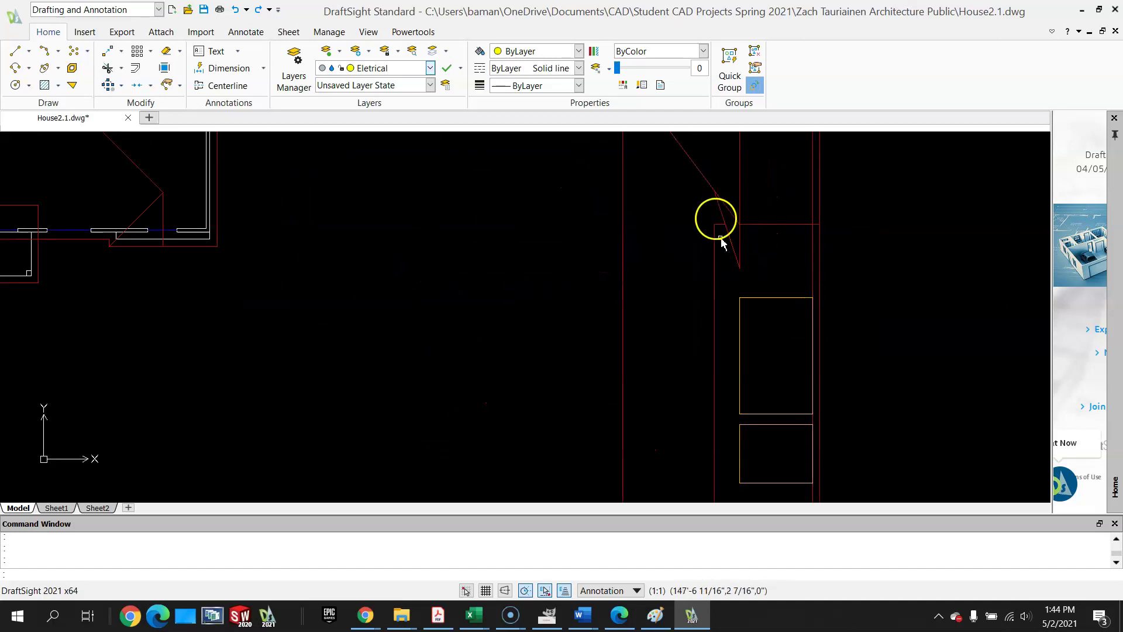
scroll(716, 222, down, 6)
middle_drag(359, 244, 473, 306)
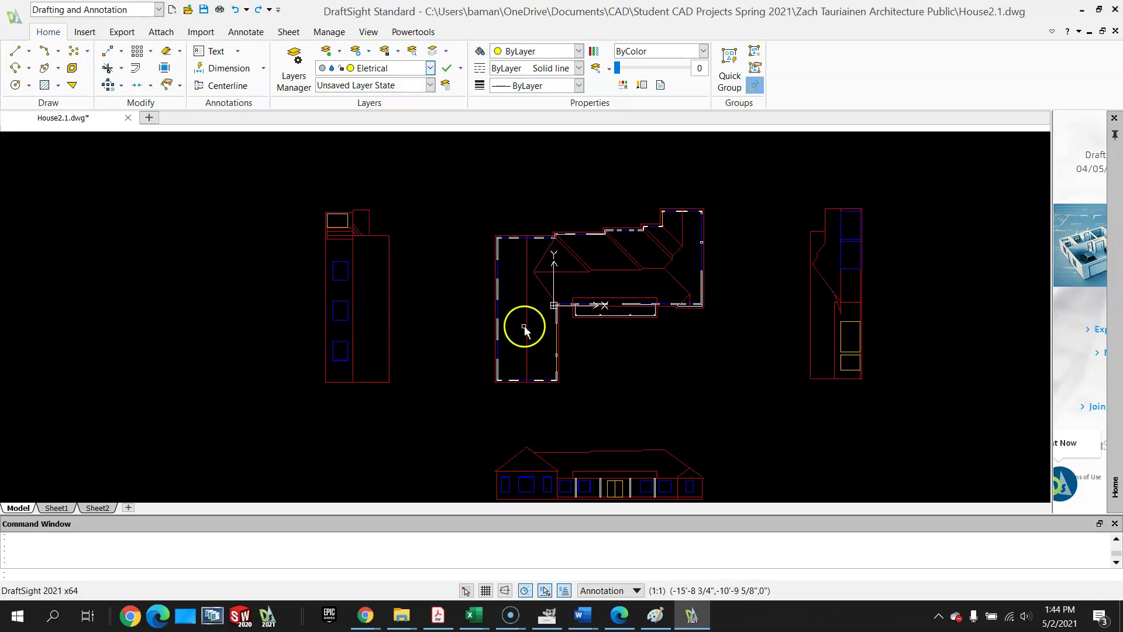
- Zoom and pan further to bring the remaining elevations and side views into view
scroll(529, 293, down, 3)
middle_drag(572, 300, 560, 288)
scroll(560, 288, up, 3)
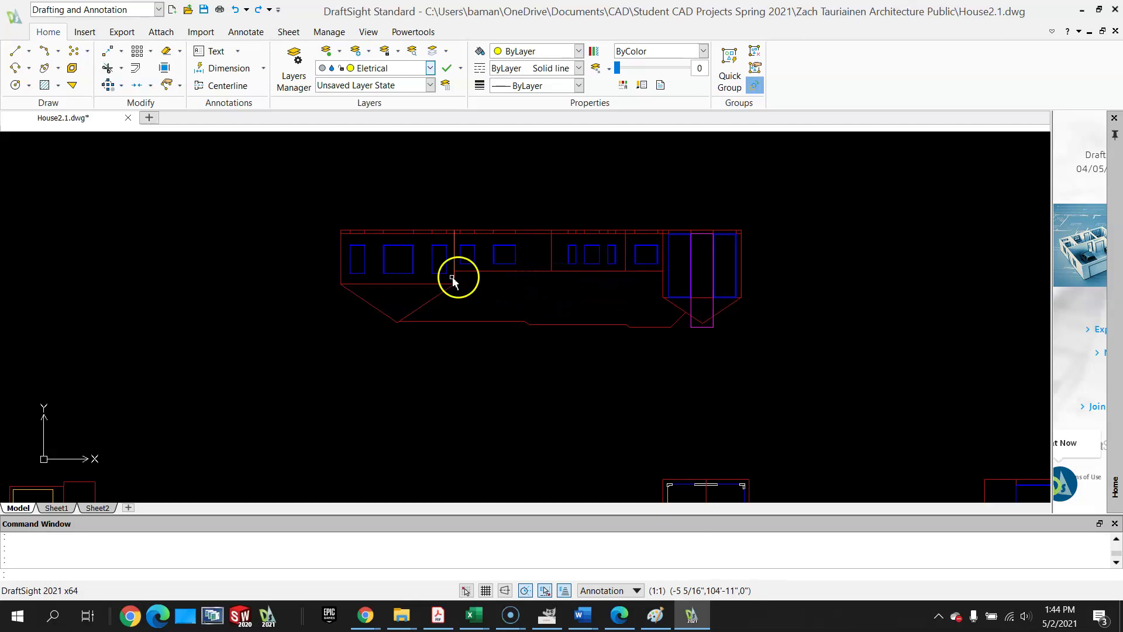
scroll(396, 291, down, 2)
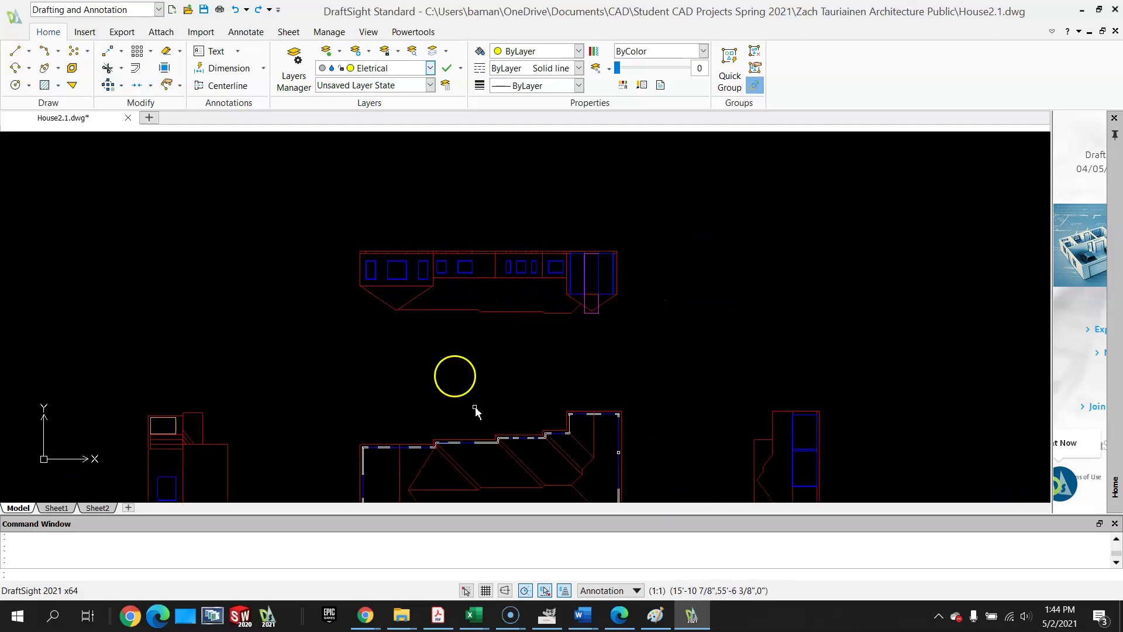
mouse_move(487, 401)
middle_down()
mouse_move(475, 313)
mouse_move(473, 337)
middle_up()
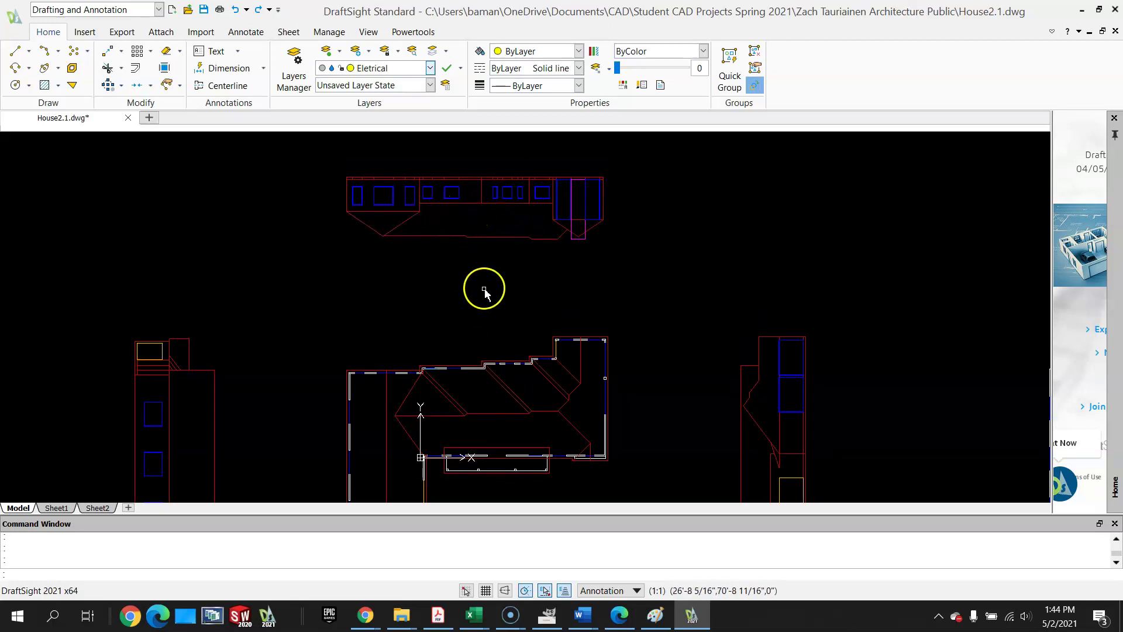
scroll(483, 283, down, 3)
middle_drag(489, 296, 515, 266)
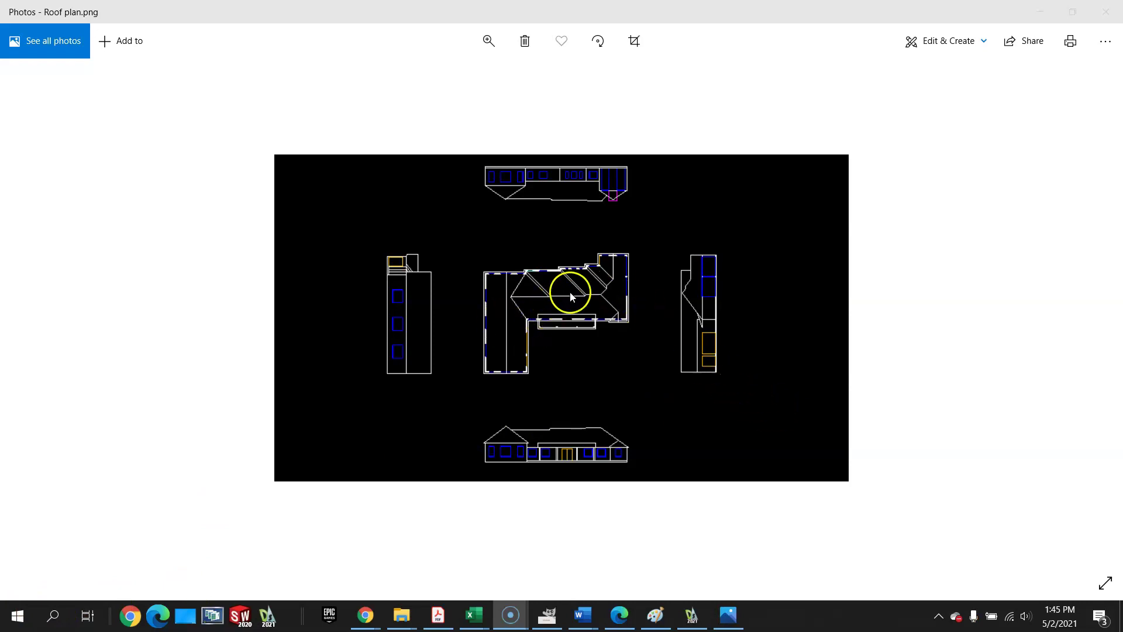
- Enlarge the Roof plan.png image with the zoom slider, then shrink it back to fit
click(489, 41)
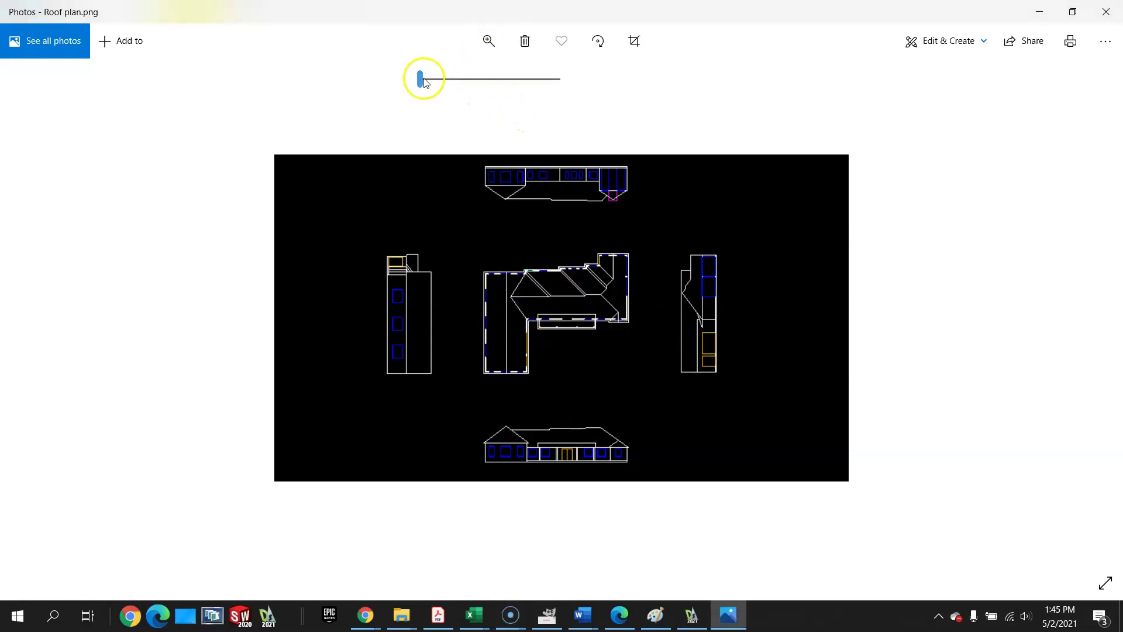
drag(422, 82, 457, 86)
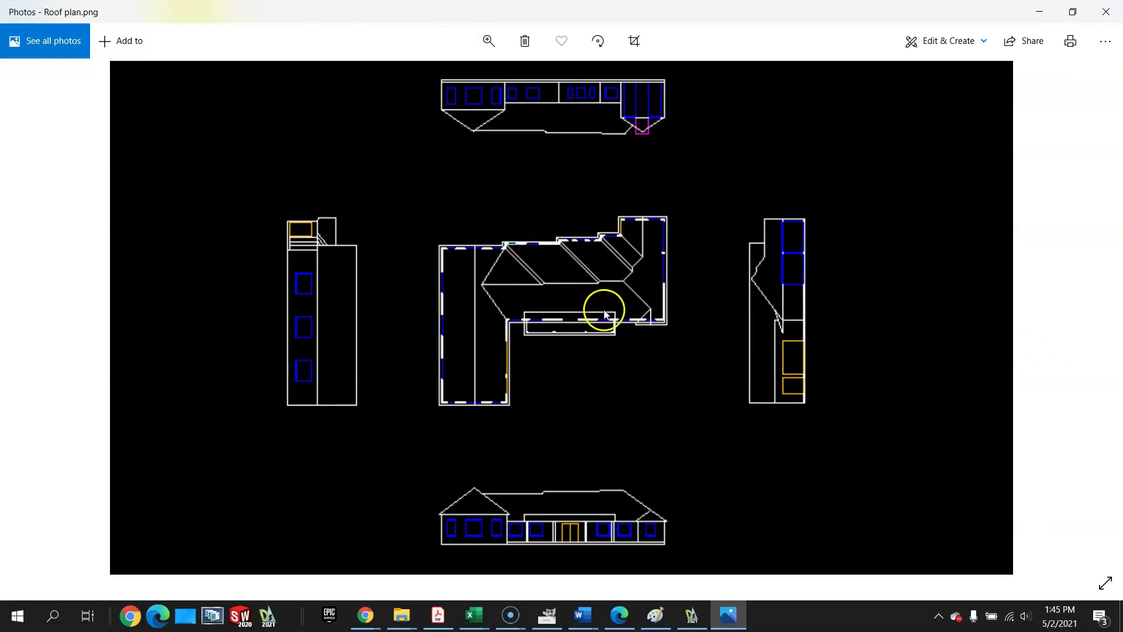
click(489, 40)
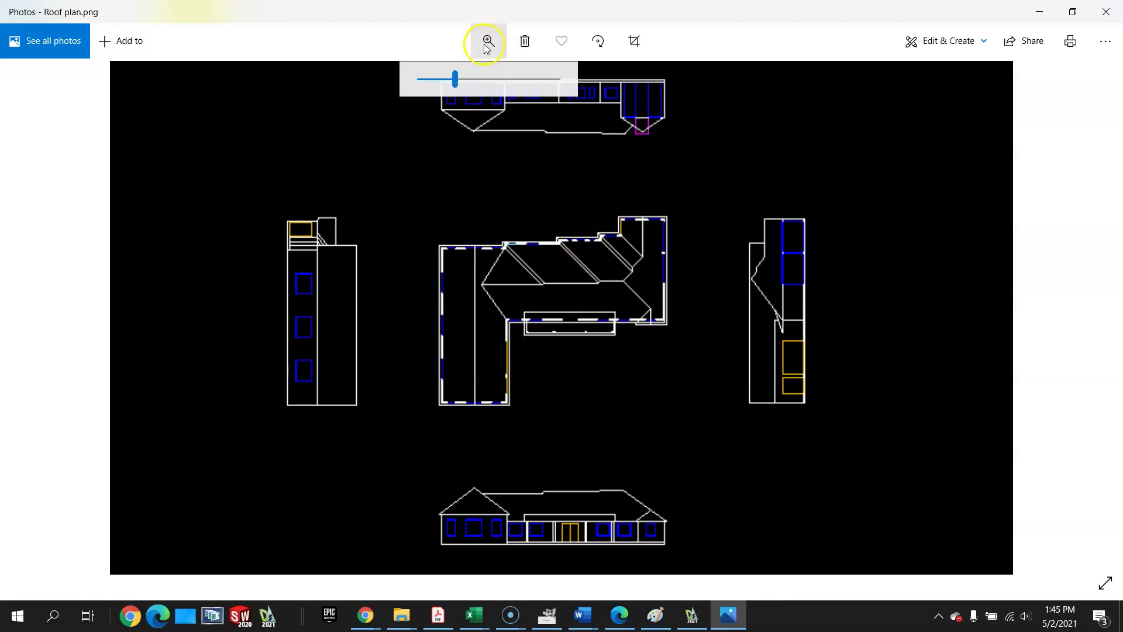
drag(455, 82, 419, 81)
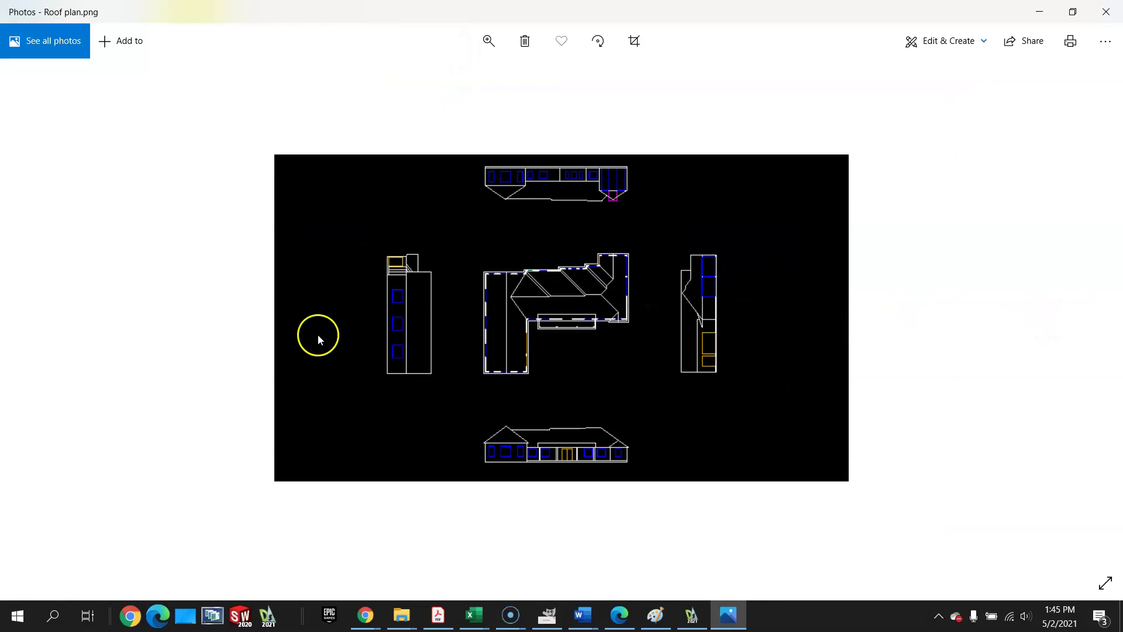
- Browse back through the earlier exported images, past Master suite
click(36, 316)
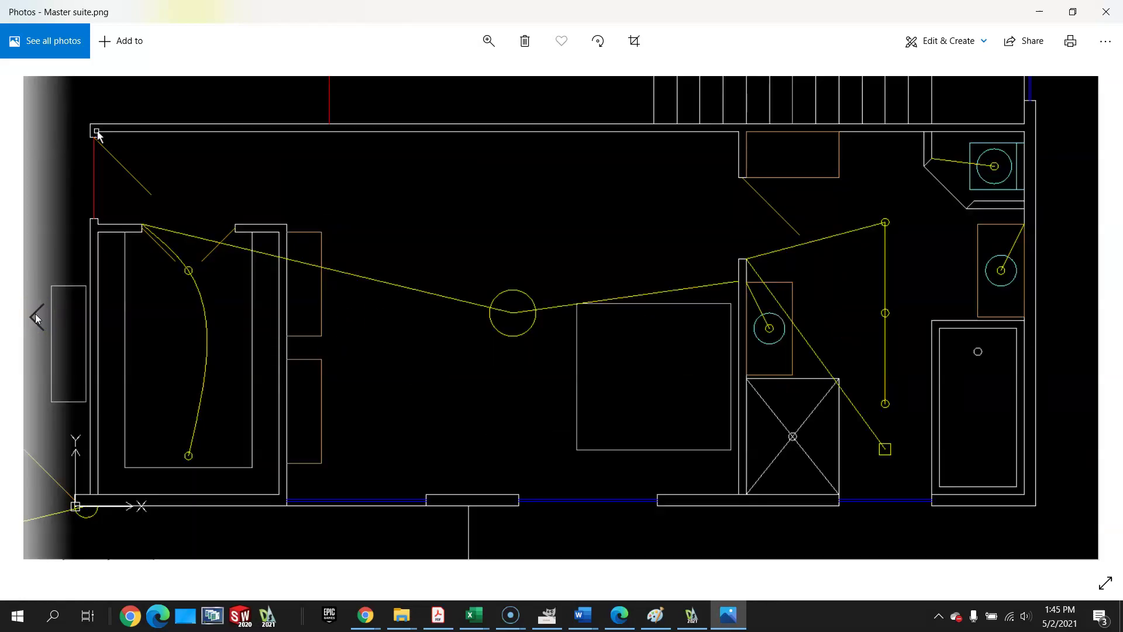
click(36, 318)
click(37, 319)
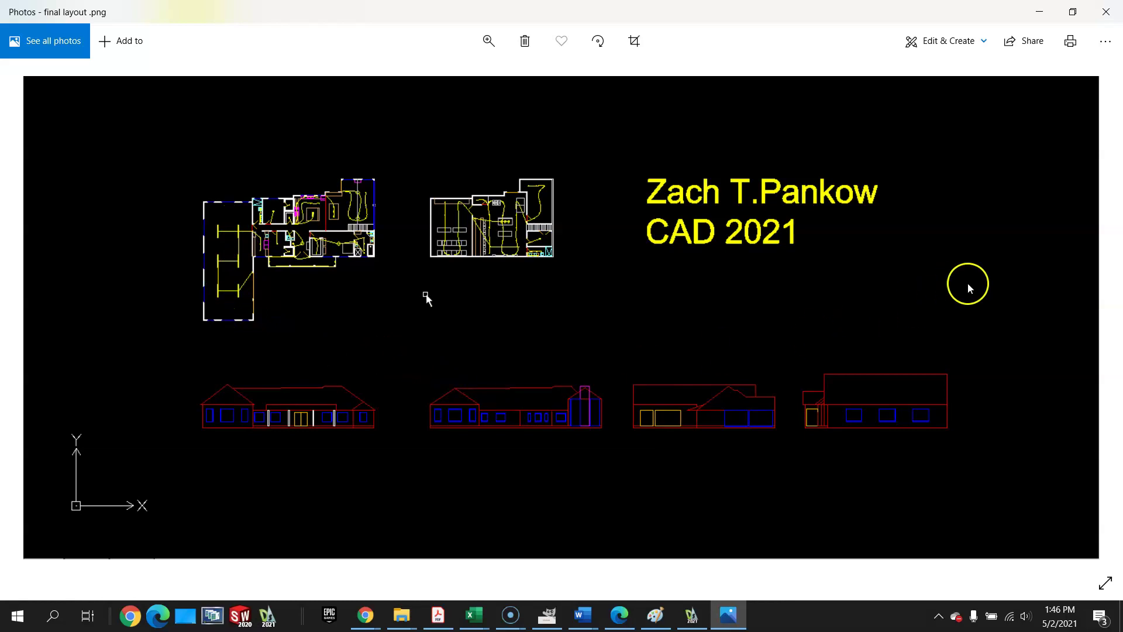
- Return to the All layers image, then move forward to Kitchen, living room.png
mouse_move(1078, 319)
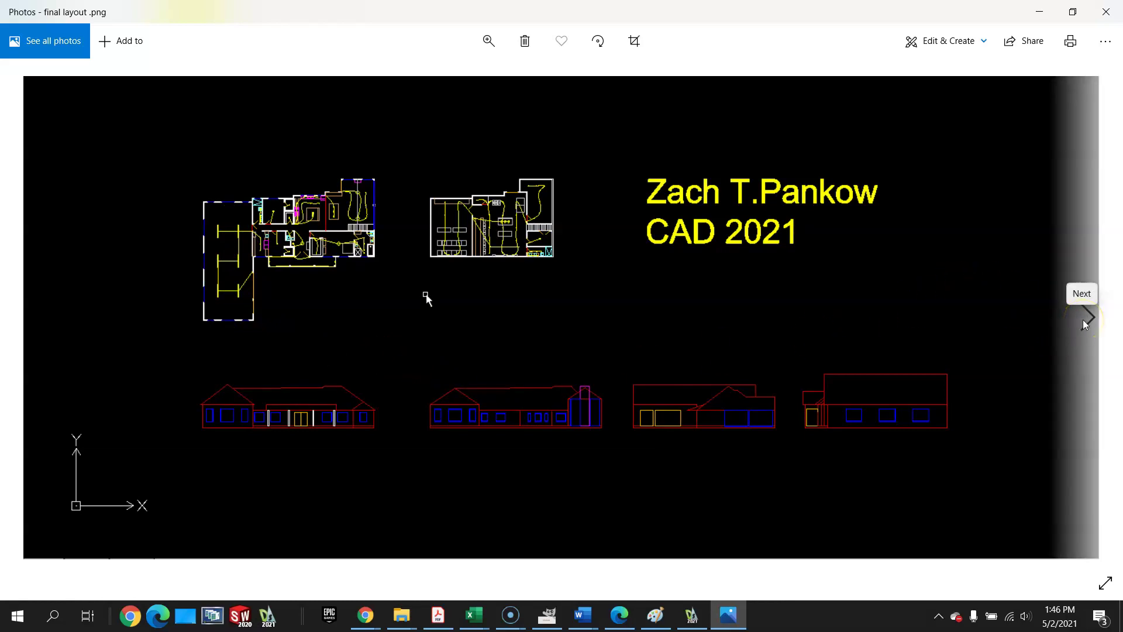
click(34, 319)
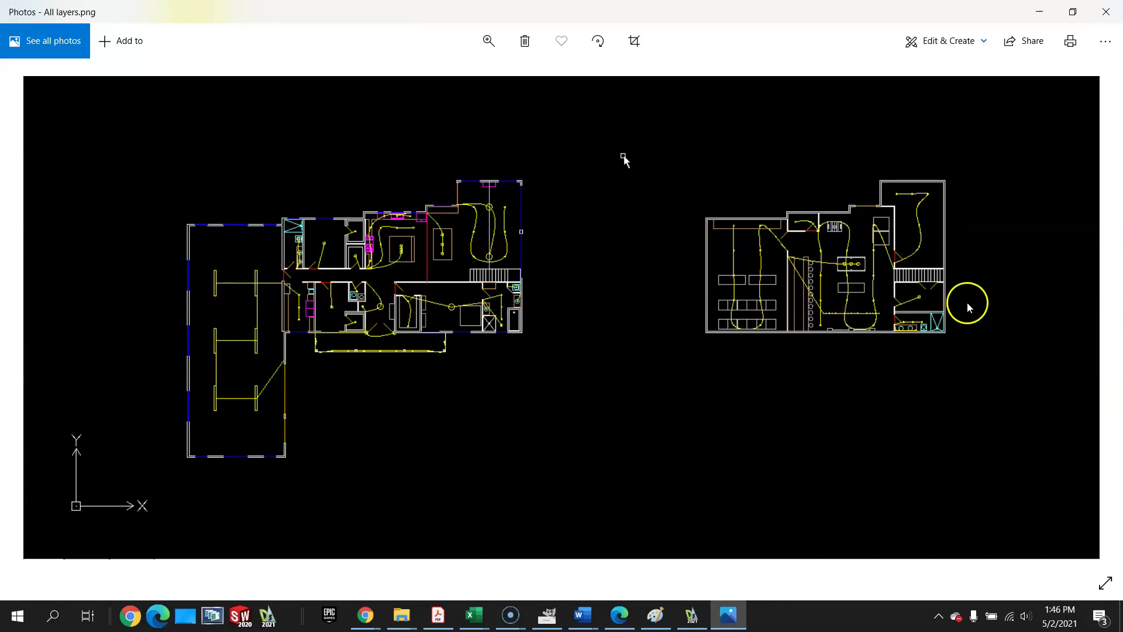
click(1083, 318)
click(1083, 317)
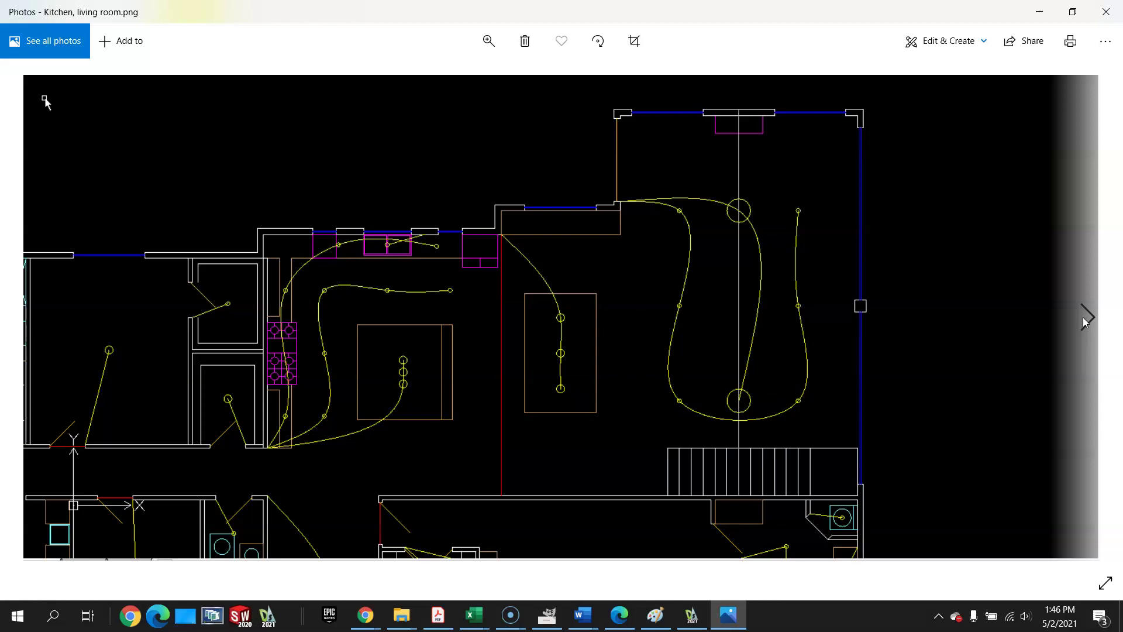
click(1085, 322)
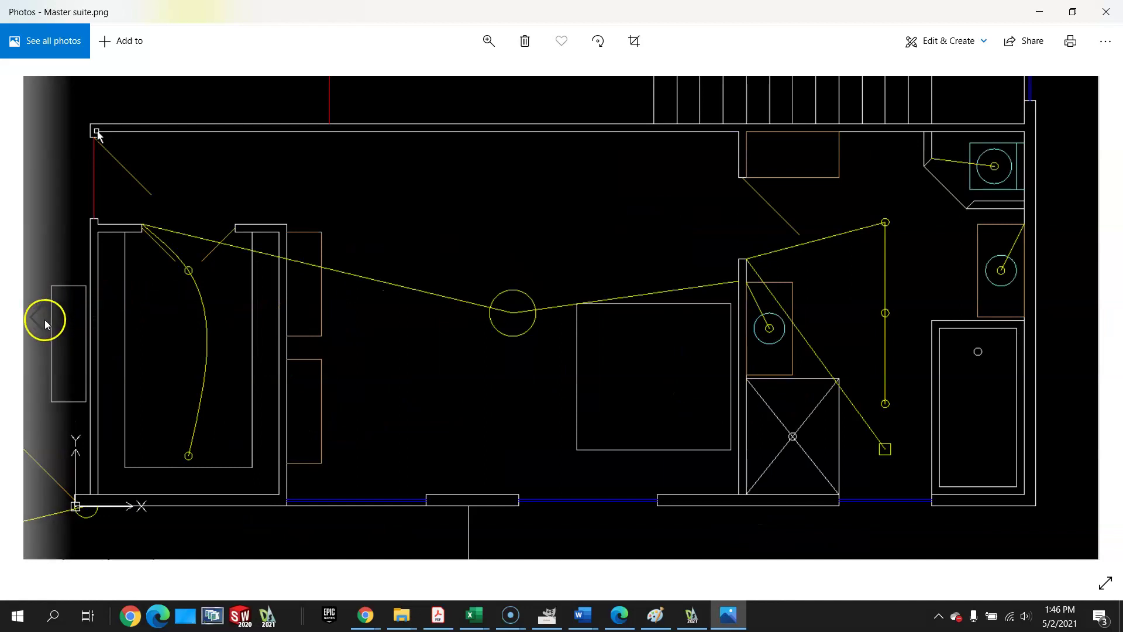
click(41, 319)
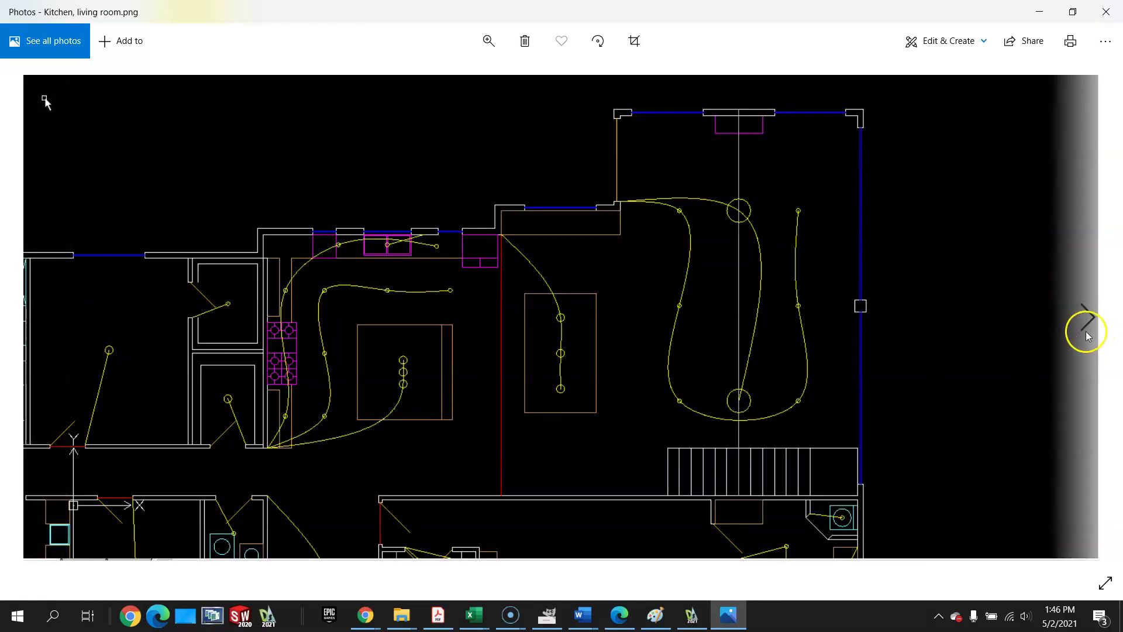
click(1085, 320)
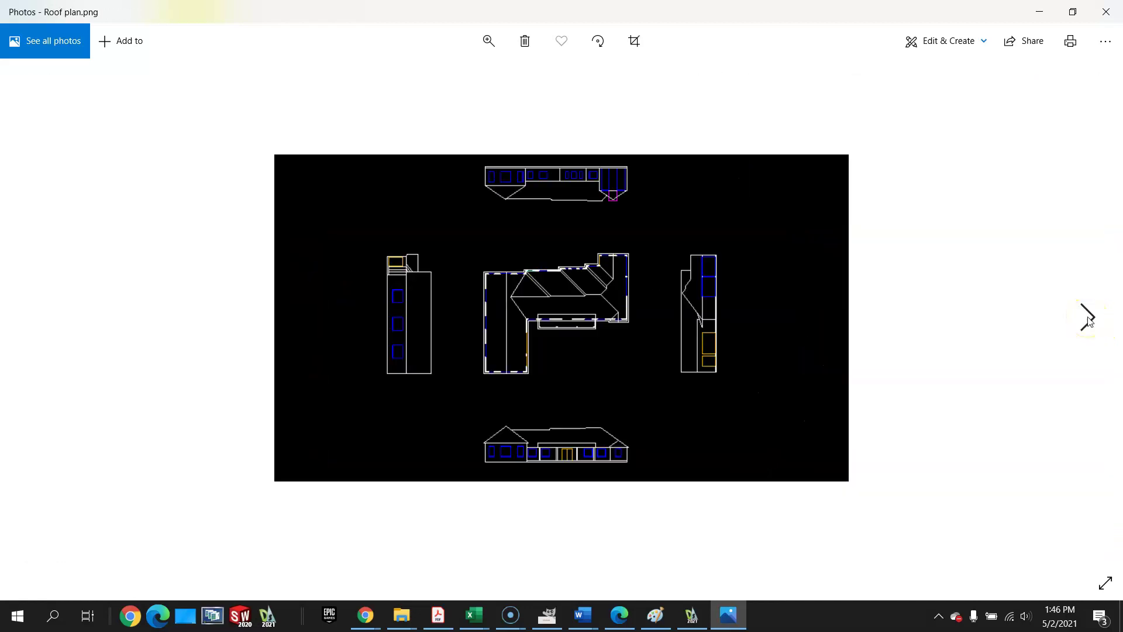
click(1089, 321)
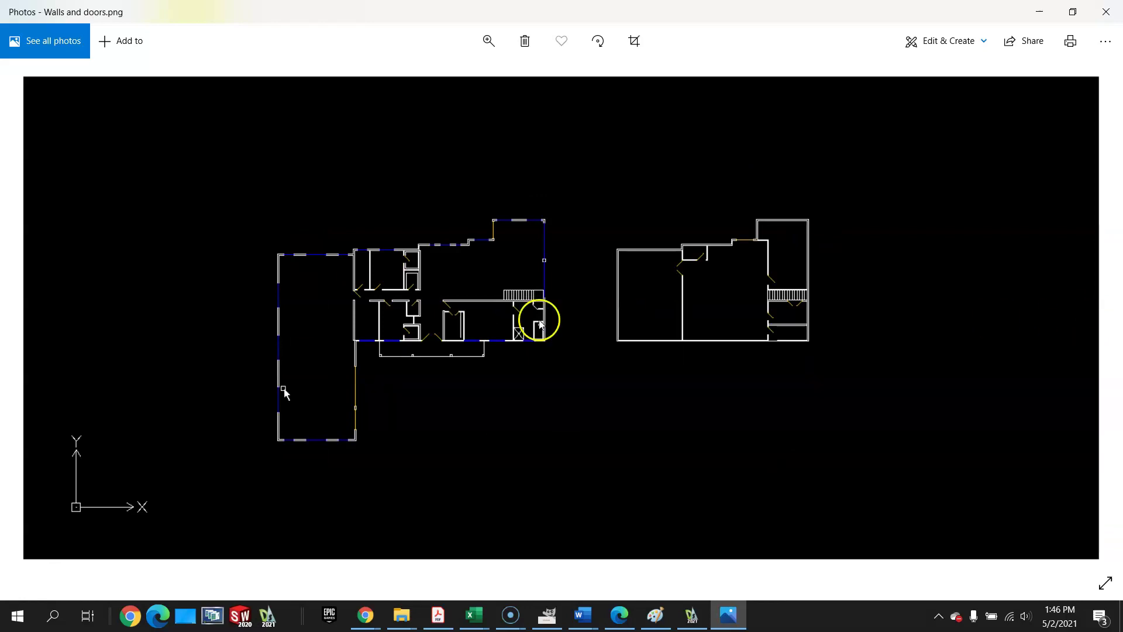
click(42, 311)
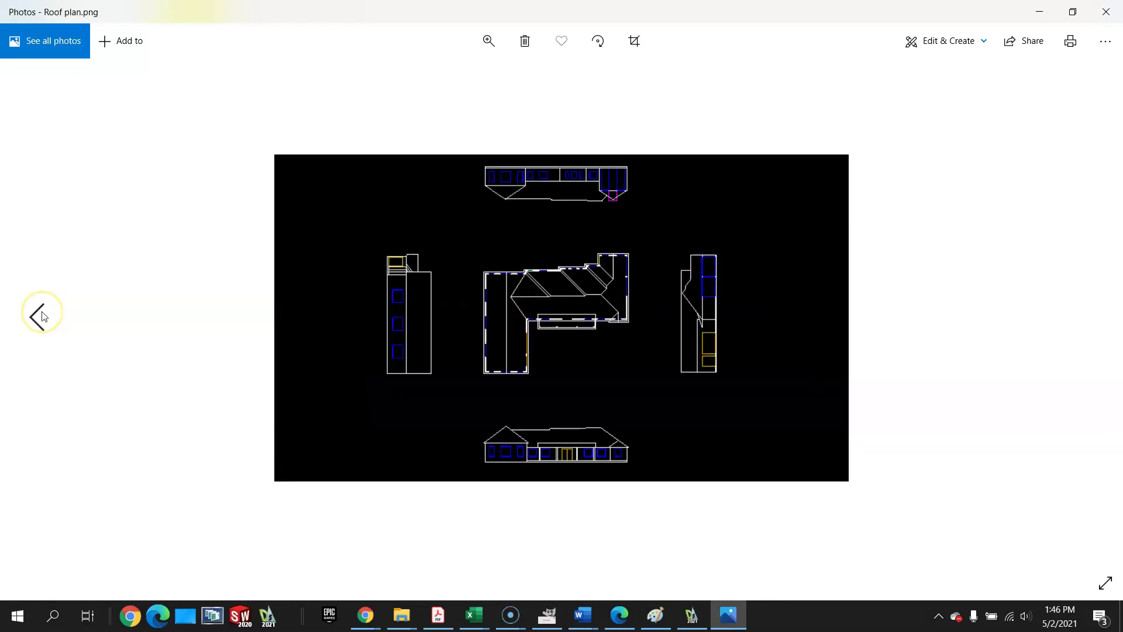
click(42, 316)
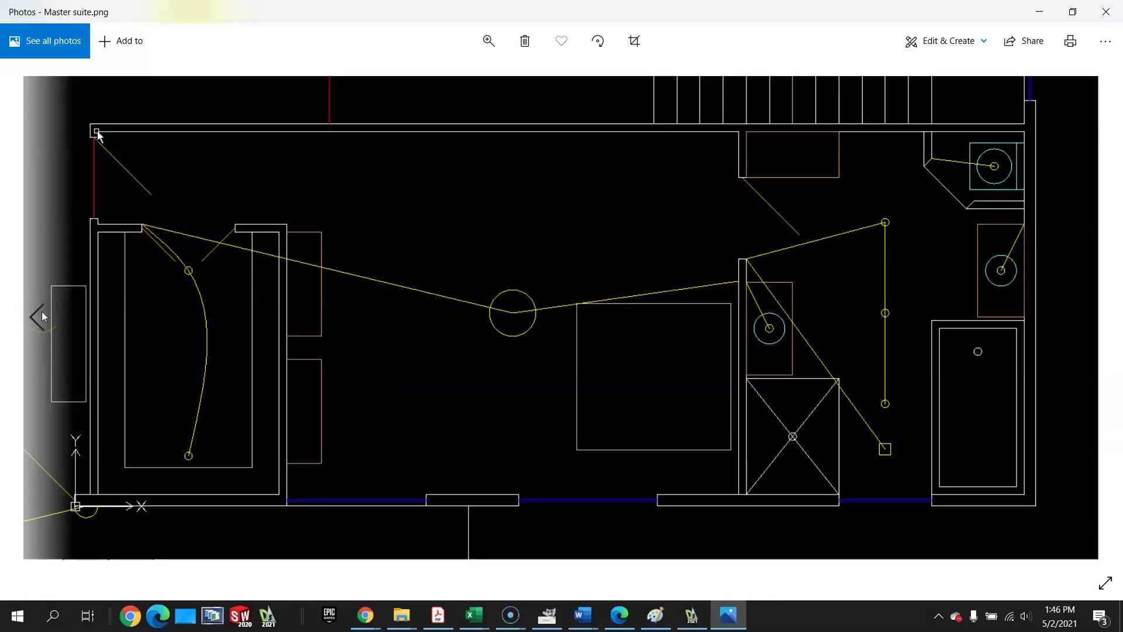
click(42, 316)
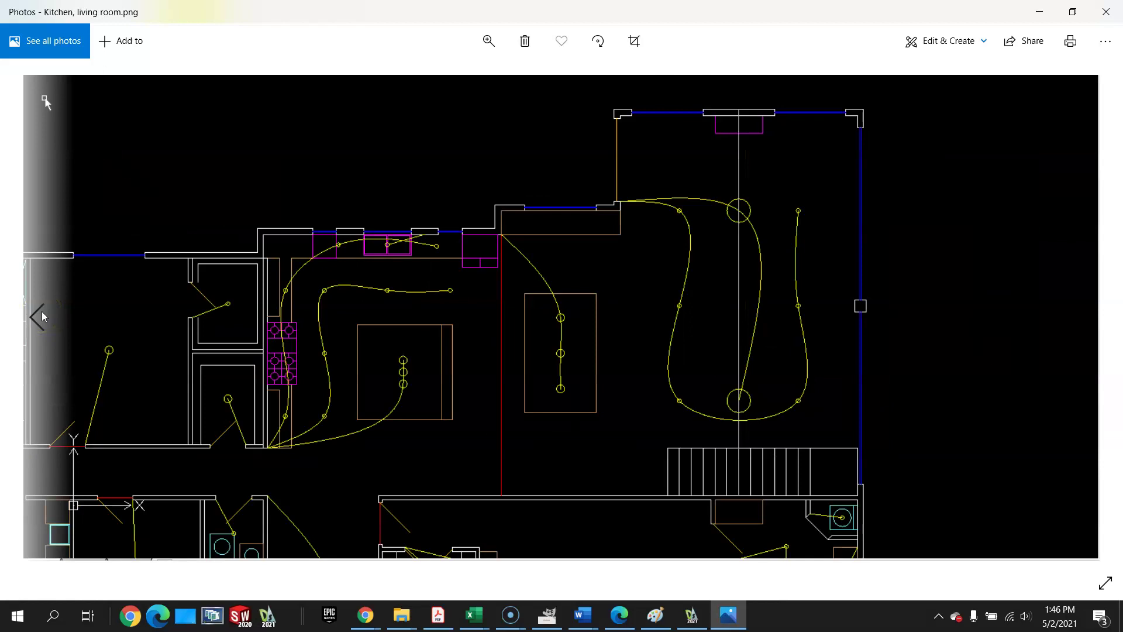